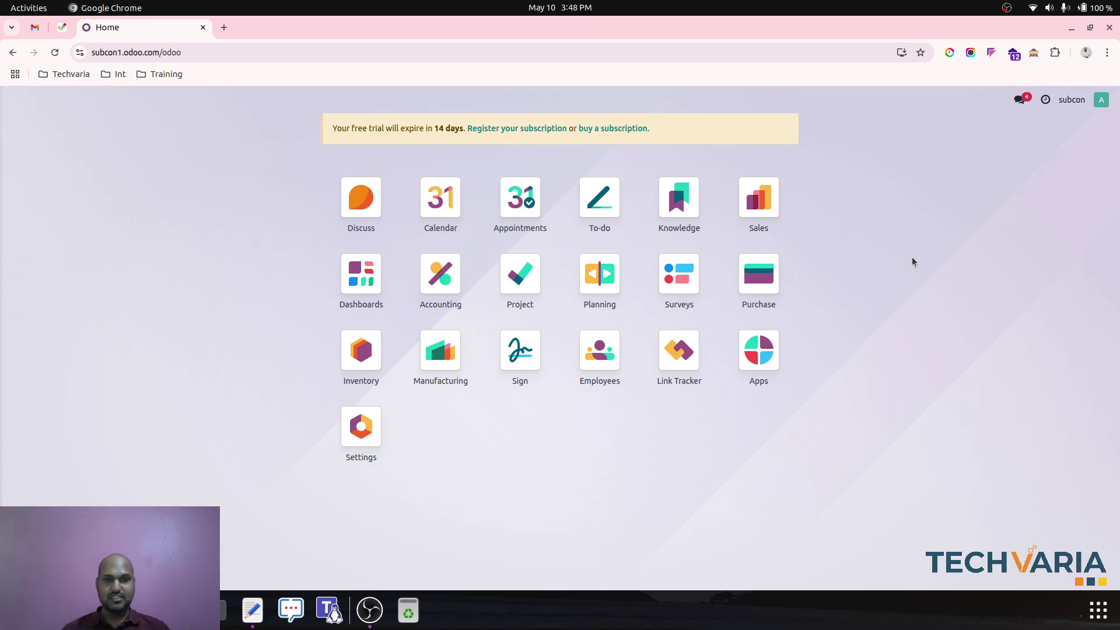
Open the Inventory app from the Odoo home screen
click(376, 358)
Open Inventory Settings and scroll through the Products, Traceability and Operations options
click(317, 100)
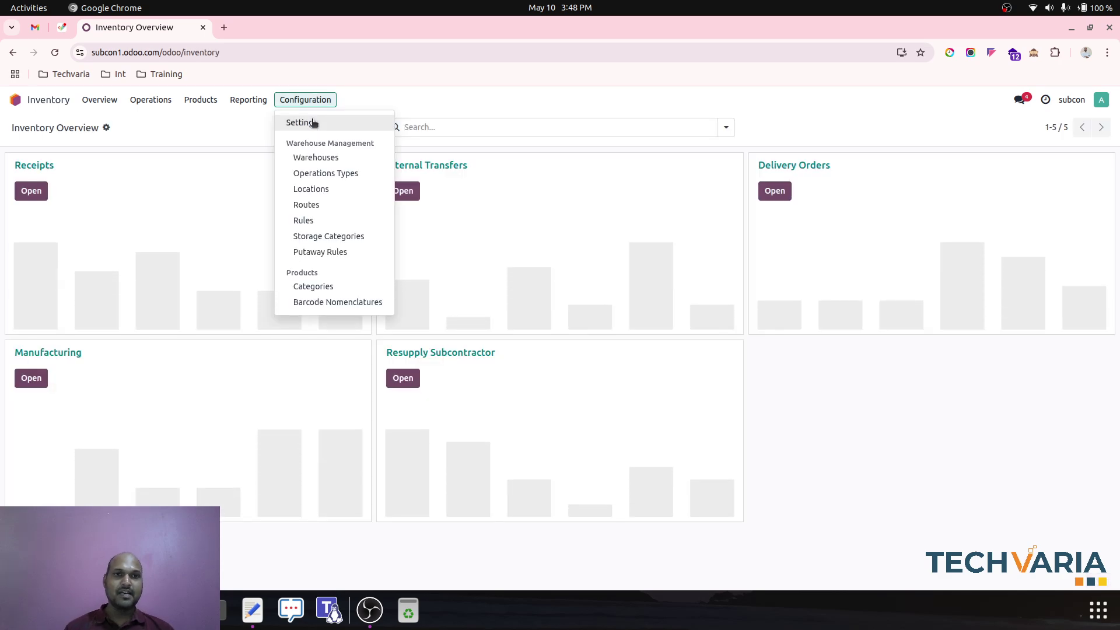
click(314, 123)
scroll(429, 346, down, 10)
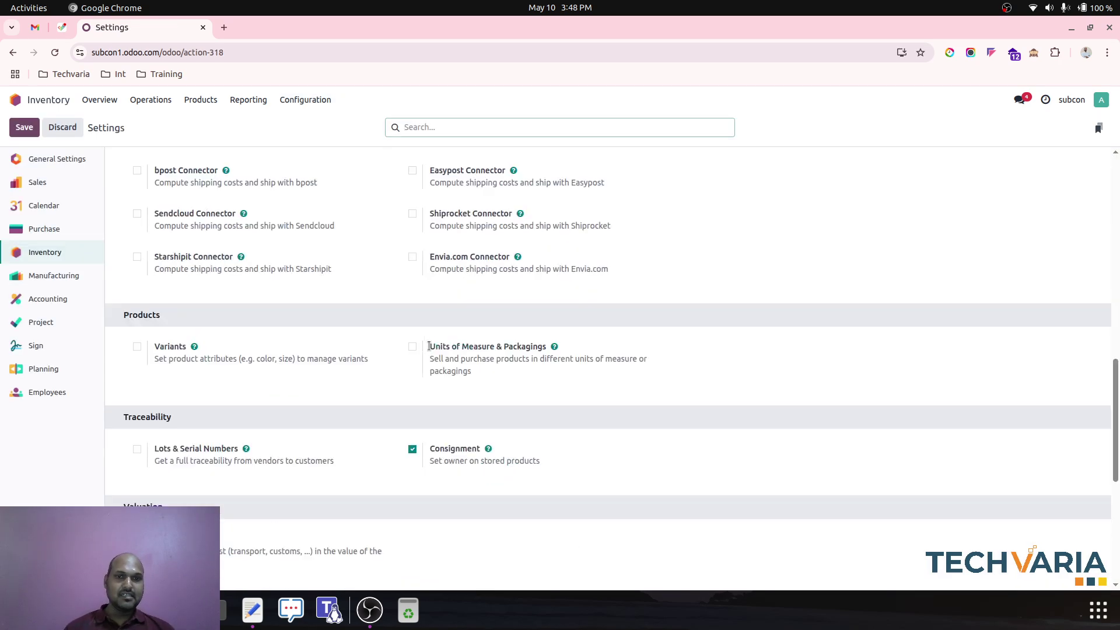
scroll(429, 346, down, 5)
scroll(407, 370, up, 5)
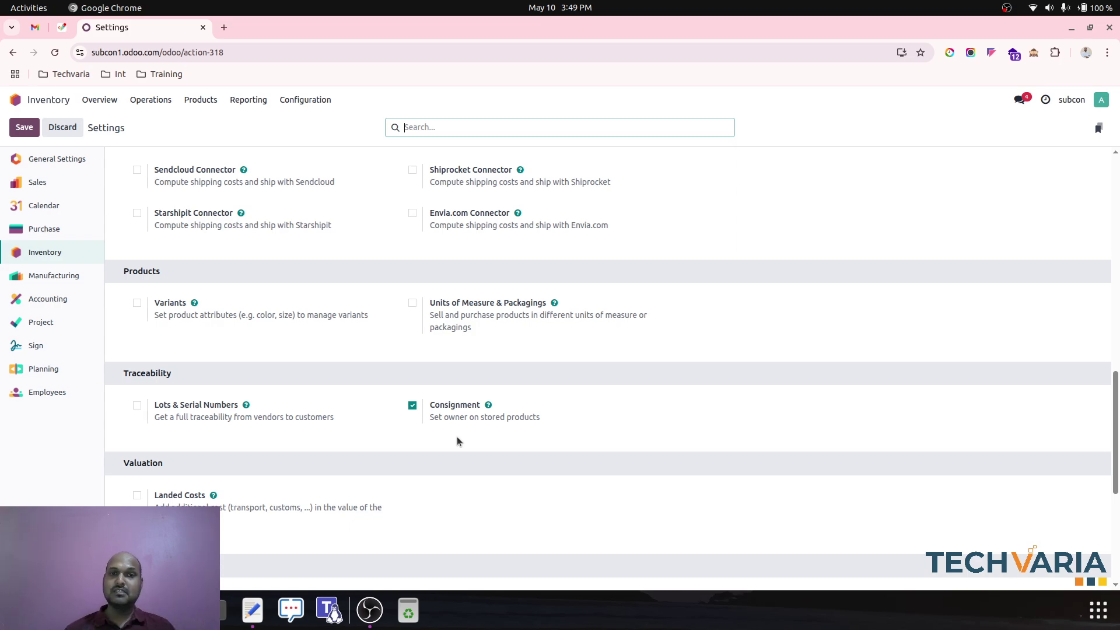
scroll(389, 325, up, 12)
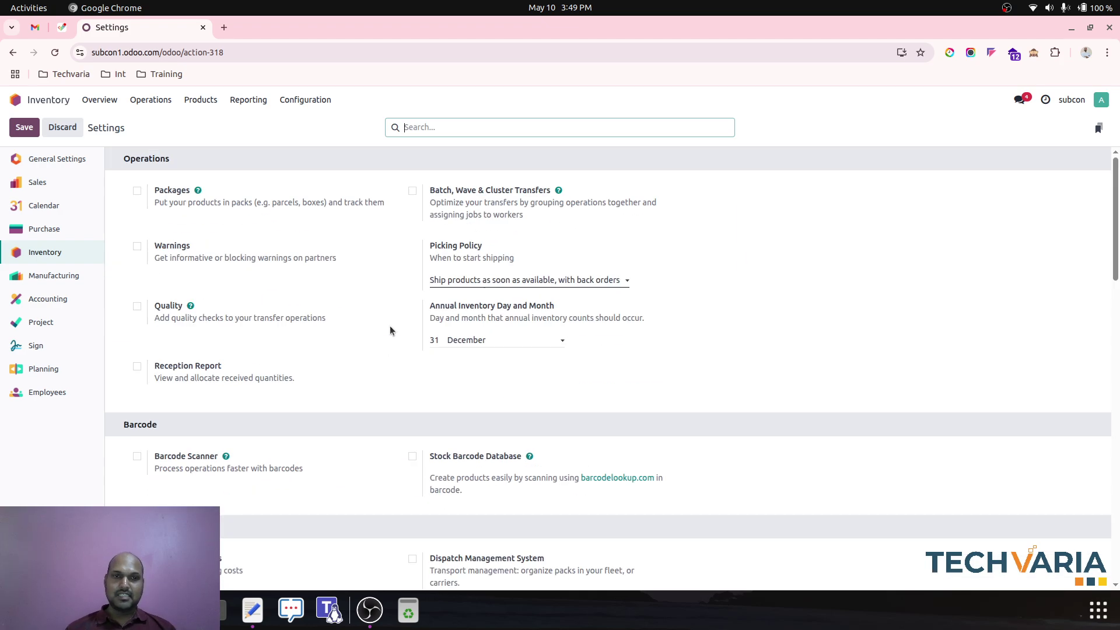
click(305, 99)
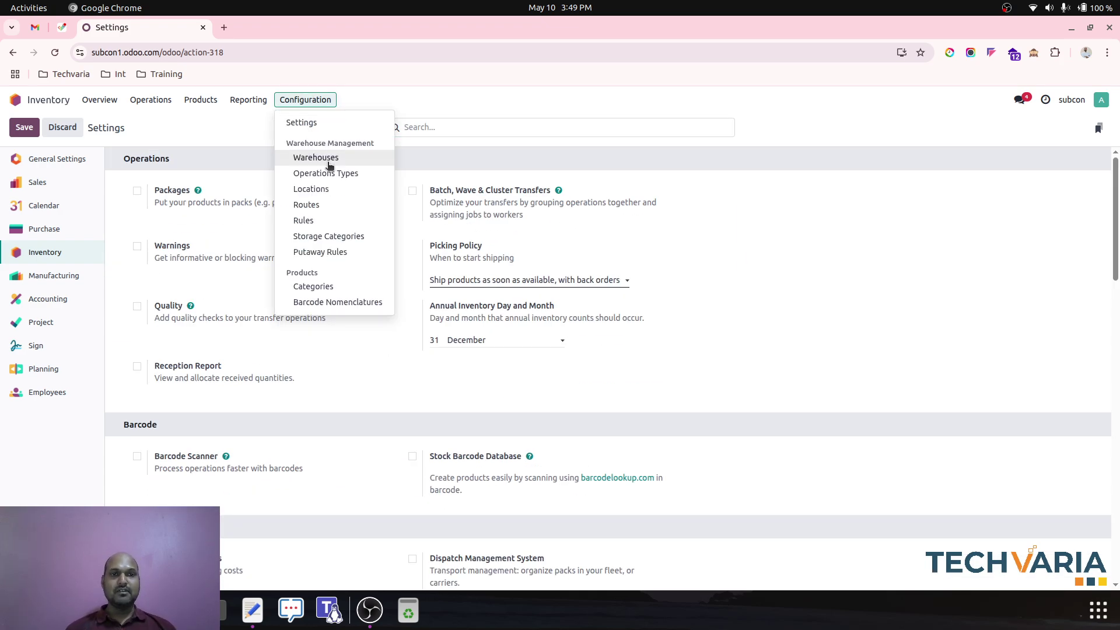
In the Routes list, inspect Replenish on Order (MTO), then open Receive RM from Customer
click(334, 203)
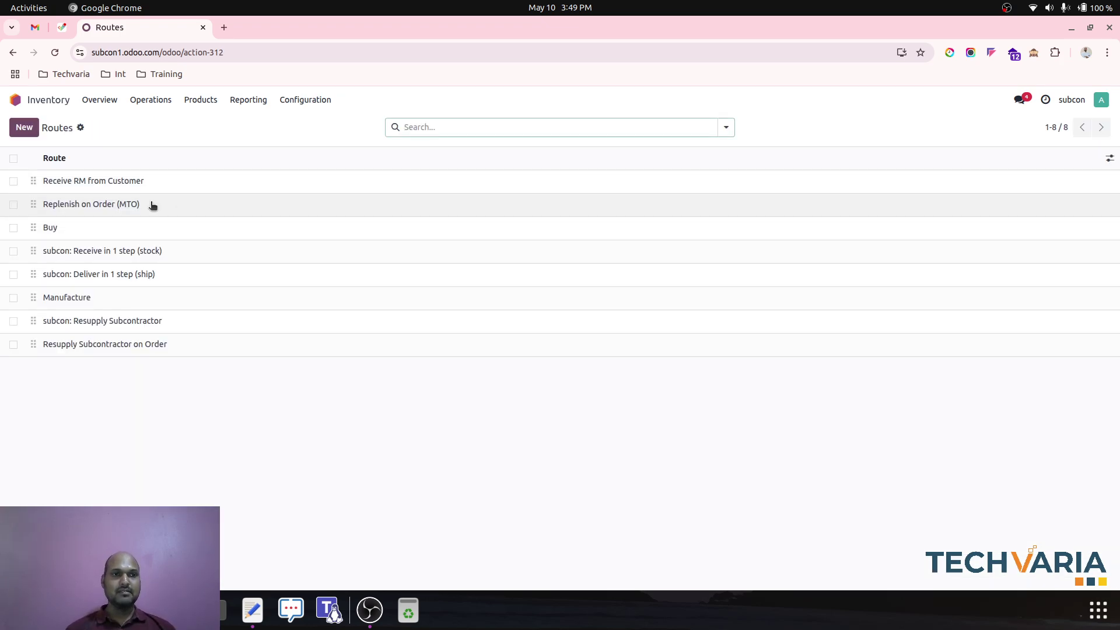
click(150, 203)
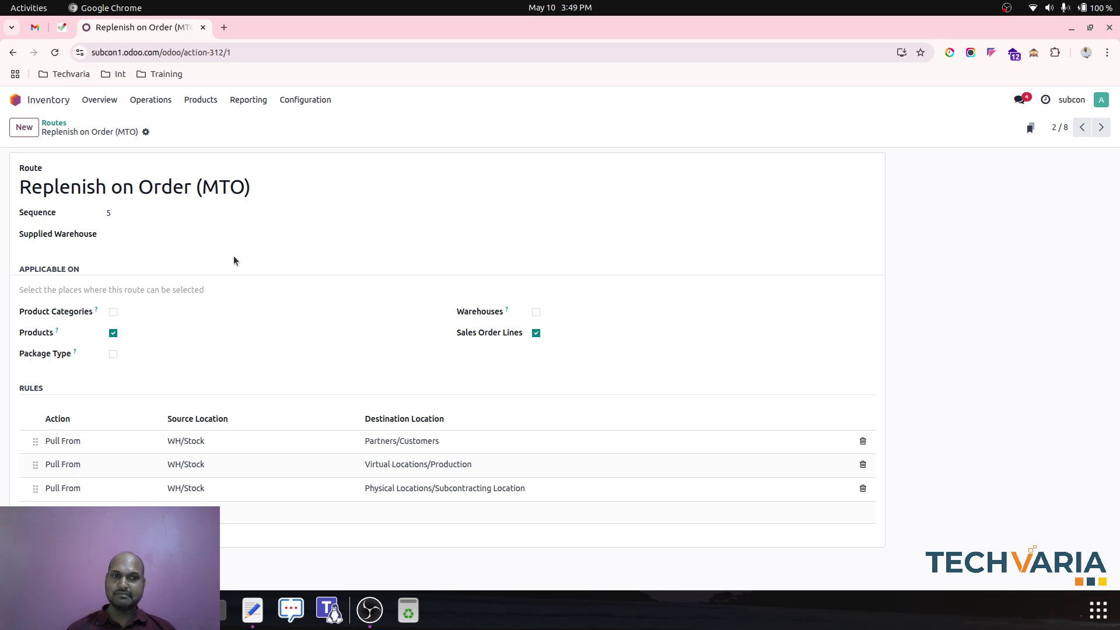
click(54, 124)
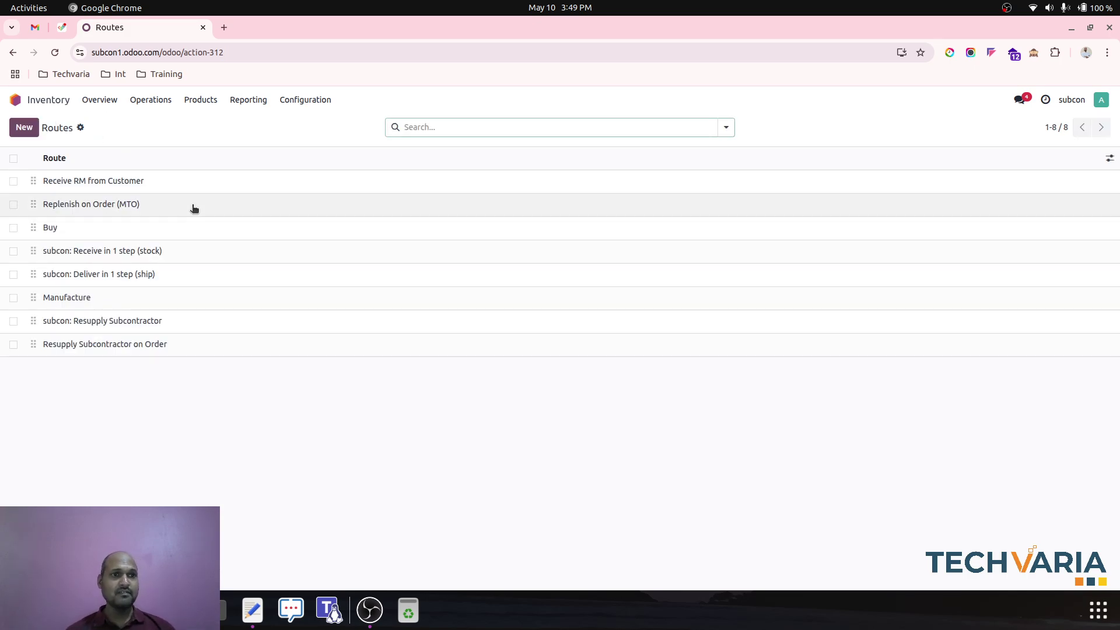
click(151, 181)
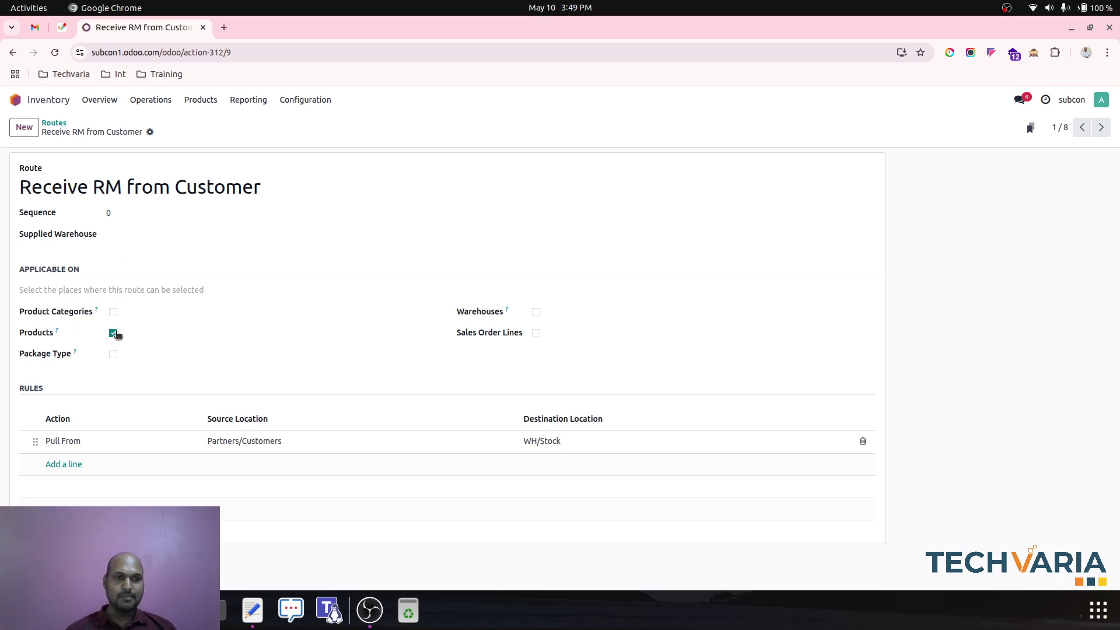
click(263, 446)
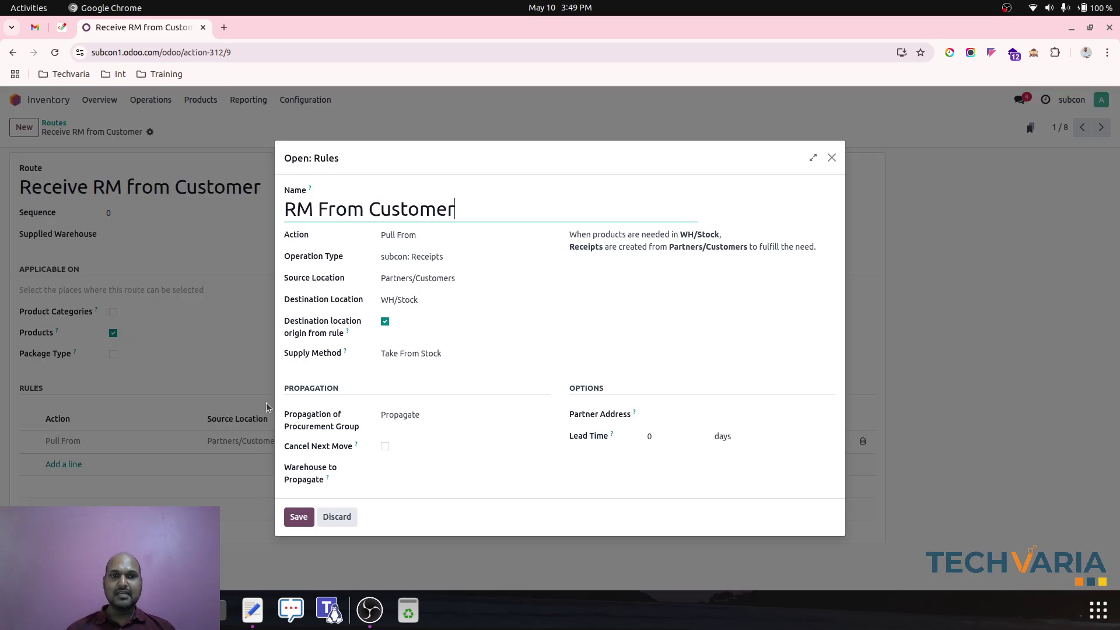
click(406, 237)
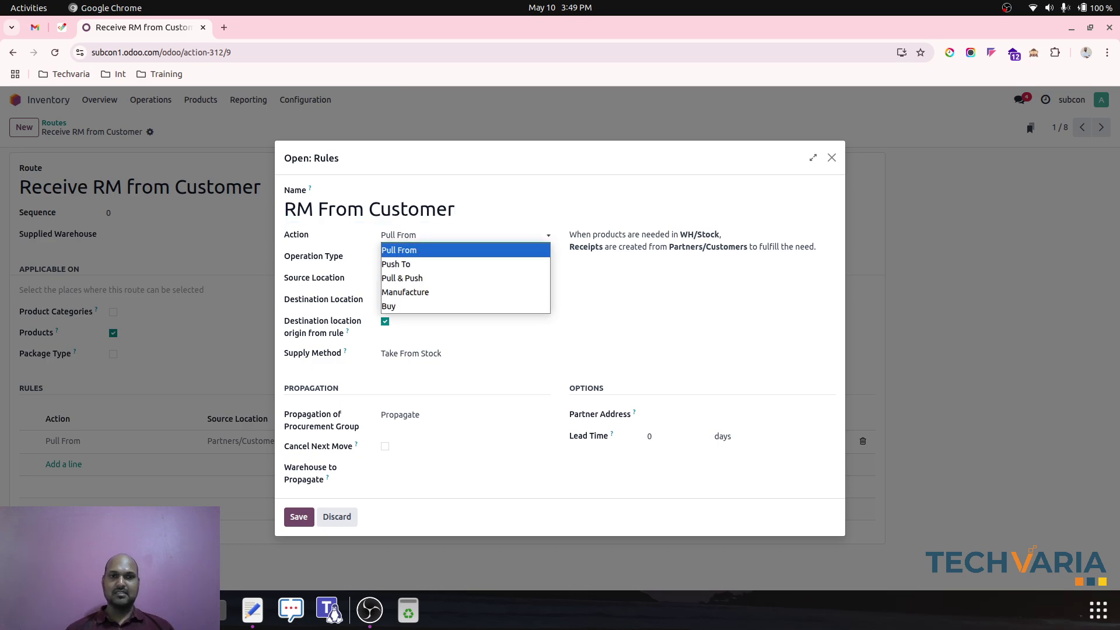
click(404, 237)
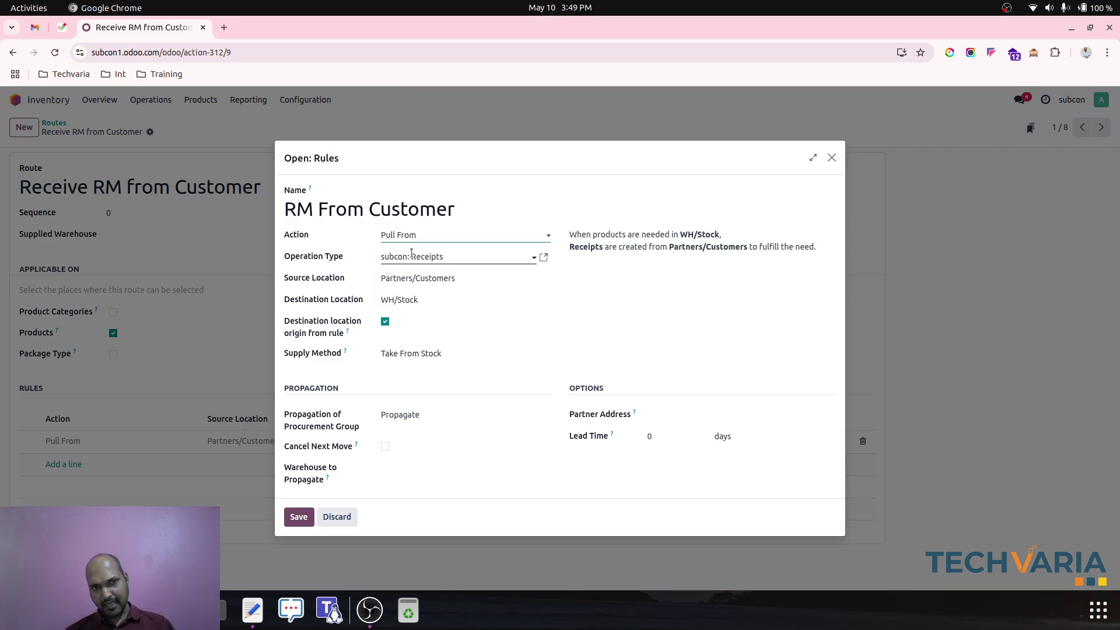
click(411, 255)
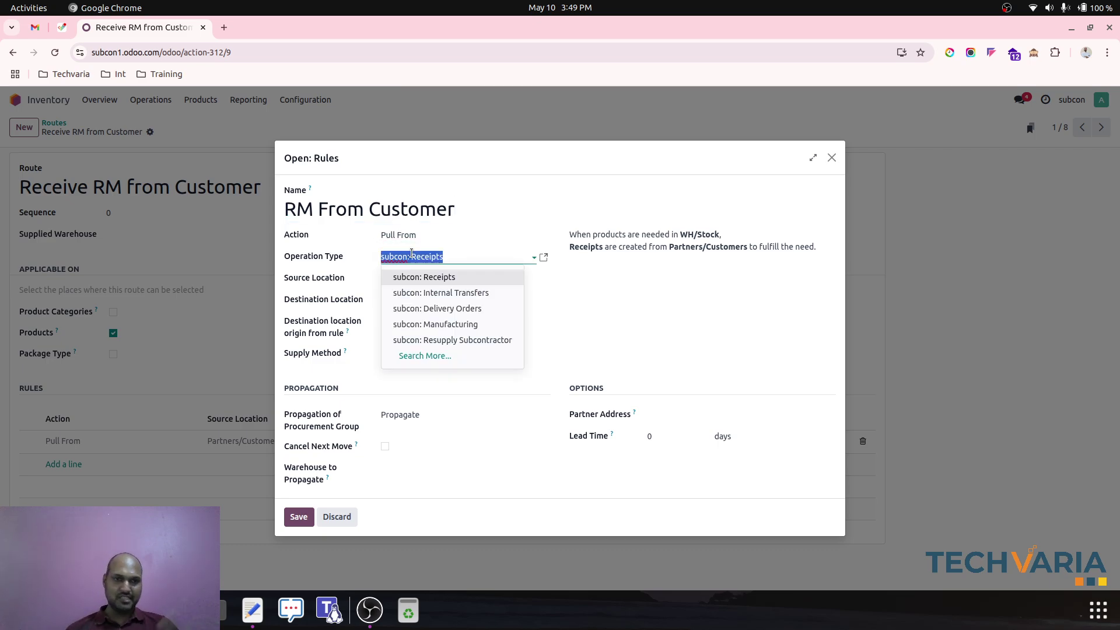
click(408, 256)
click(407, 279)
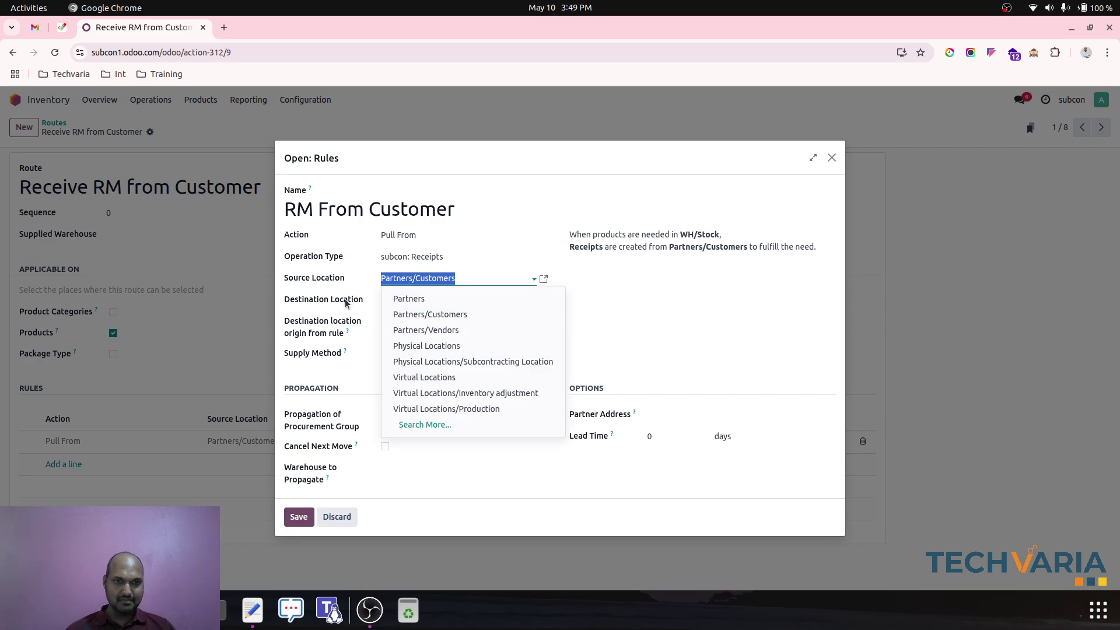
click(352, 300)
click(574, 184)
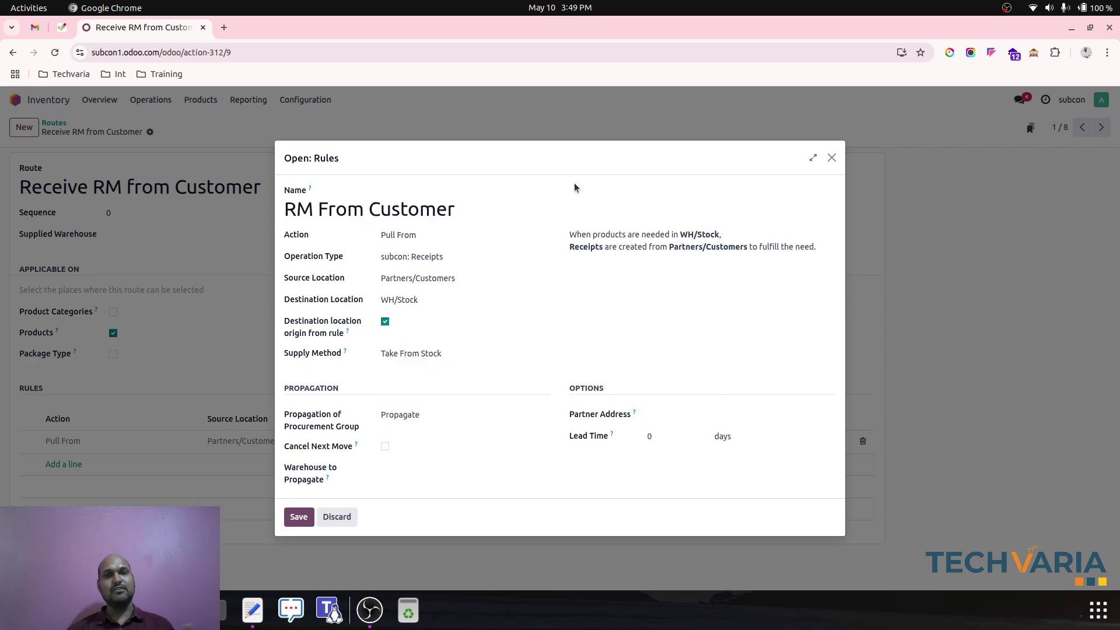
click(439, 355)
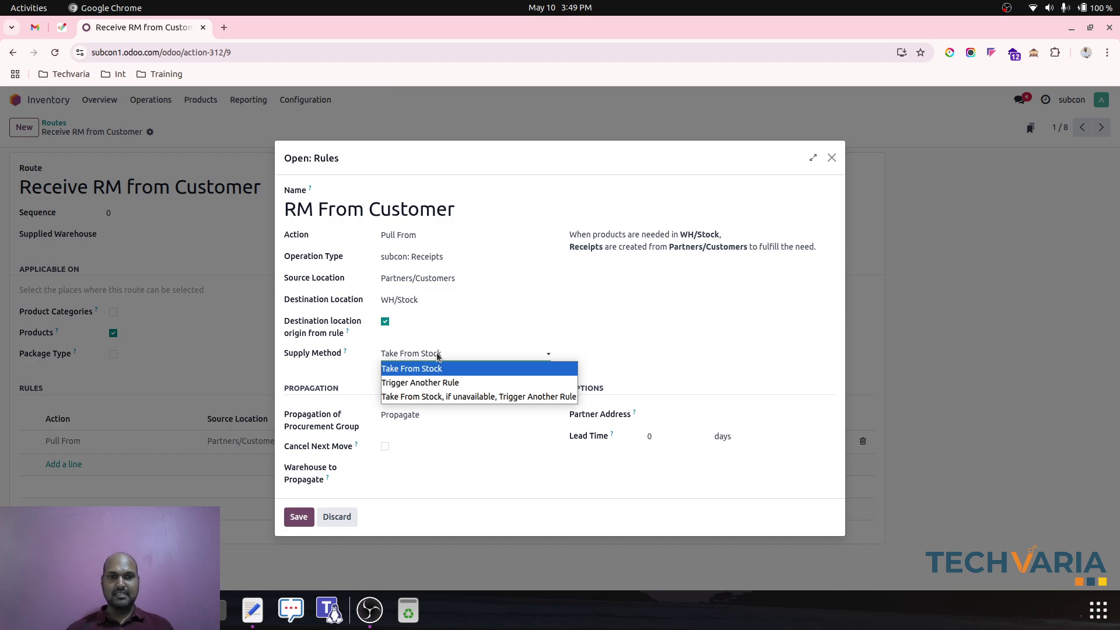
click(438, 354)
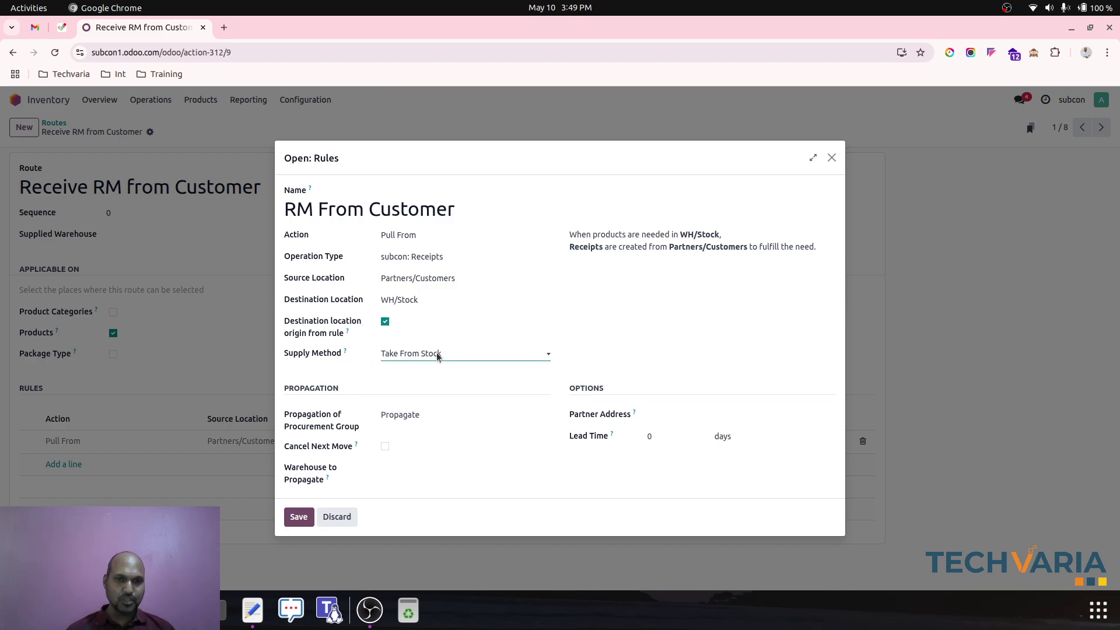
click(338, 517)
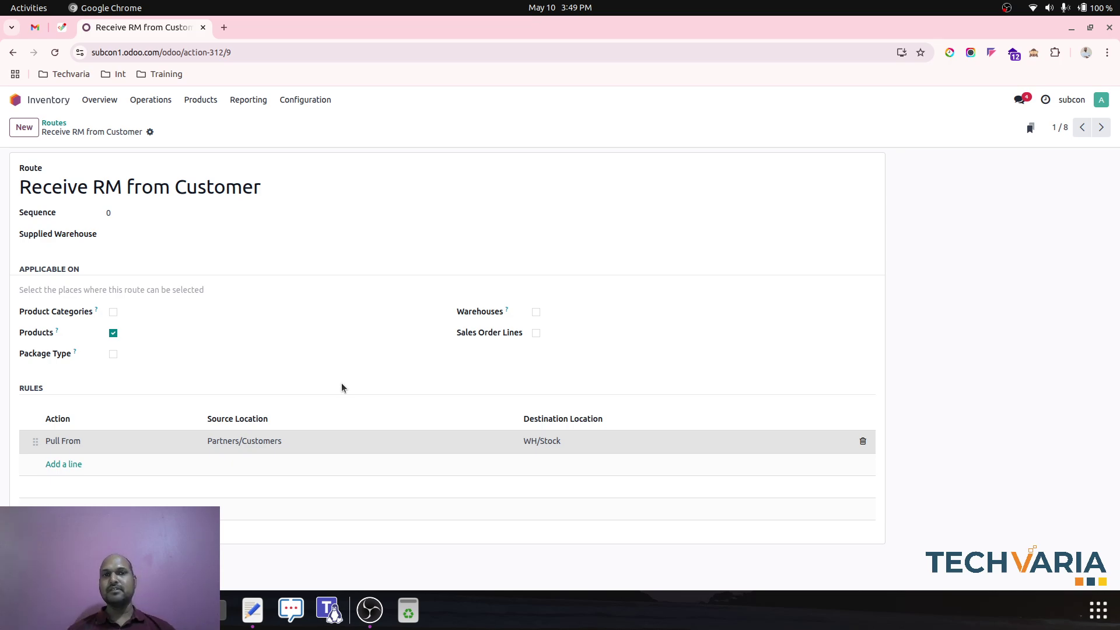
click(54, 123)
Open product FG1 and check its Replenish on Order (MTO) and Manufacture routes
click(197, 100)
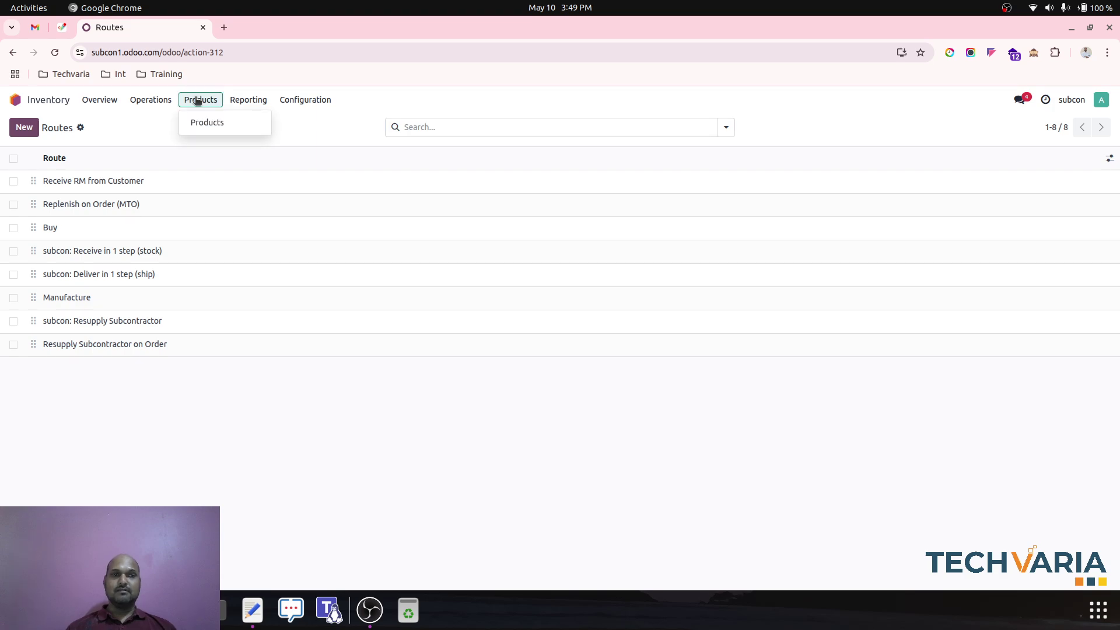
click(208, 127)
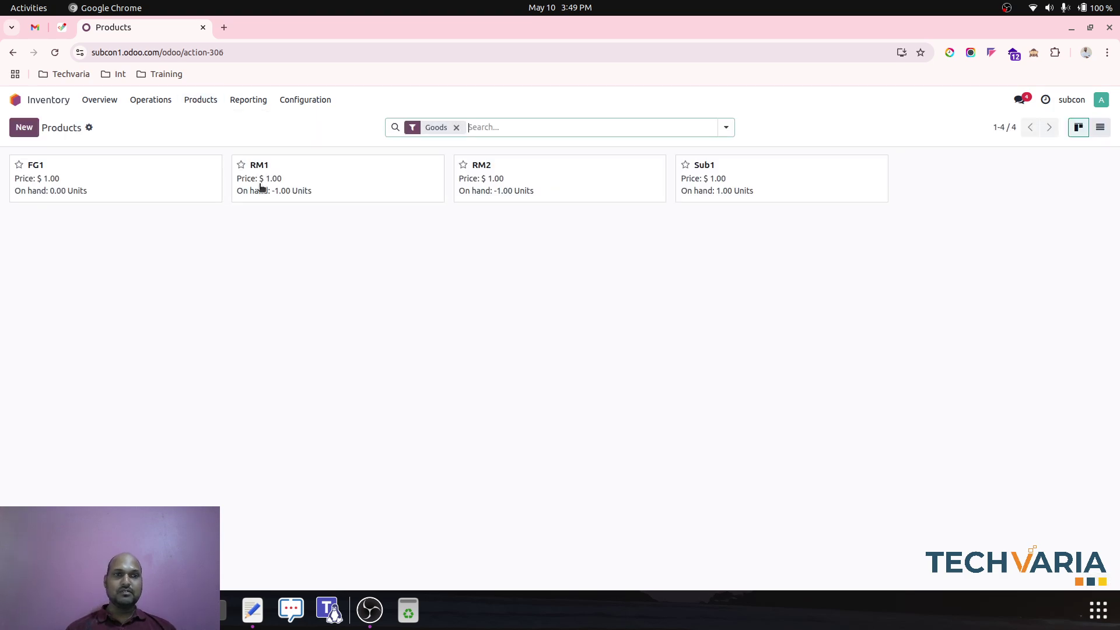
click(153, 187)
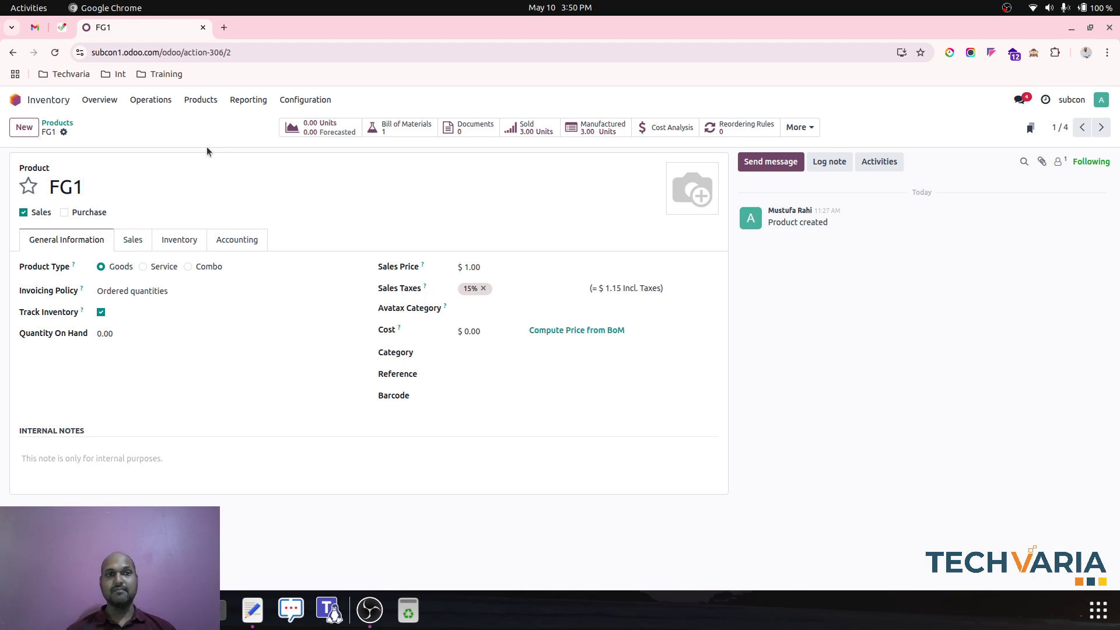
click(178, 240)
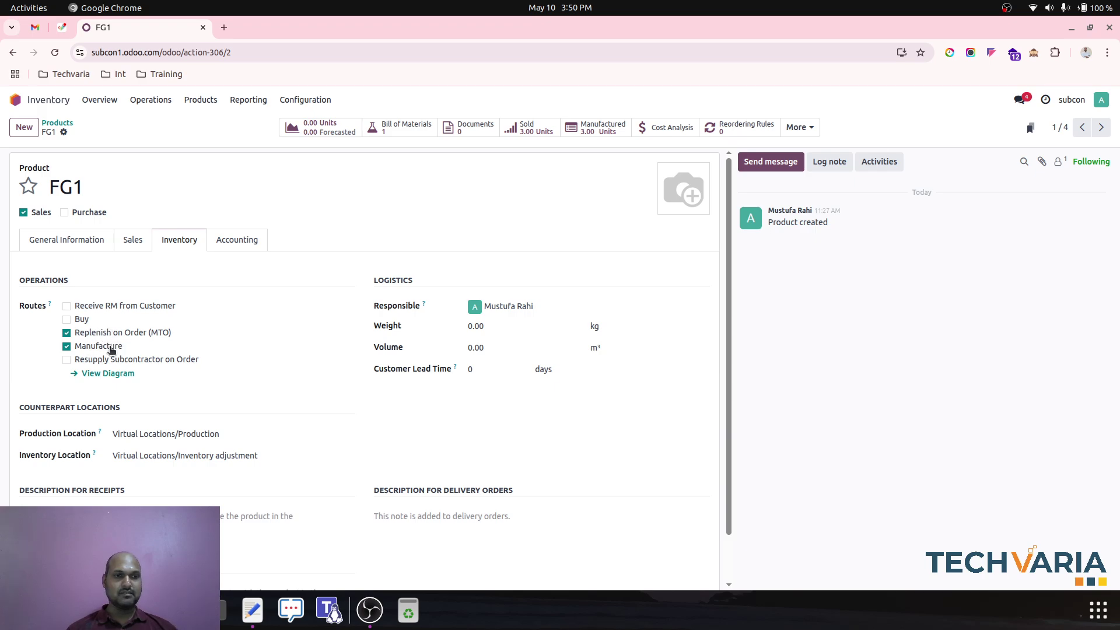
click(392, 128)
From FG1's bill of materials, open component Sub1 and review its routes and BoMs
click(187, 190)
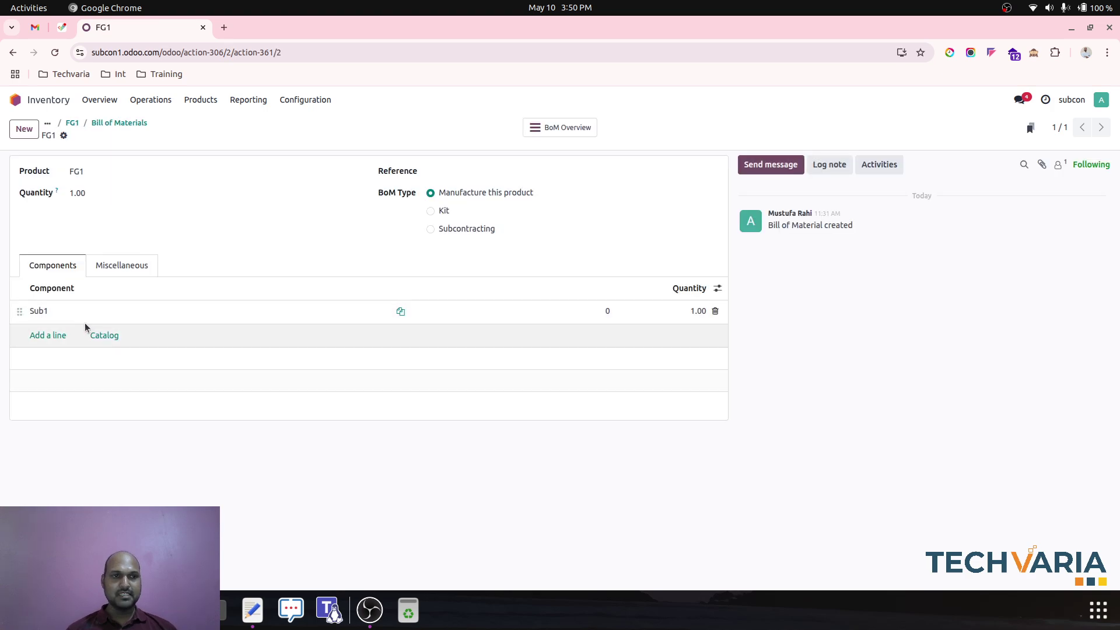
click(55, 312)
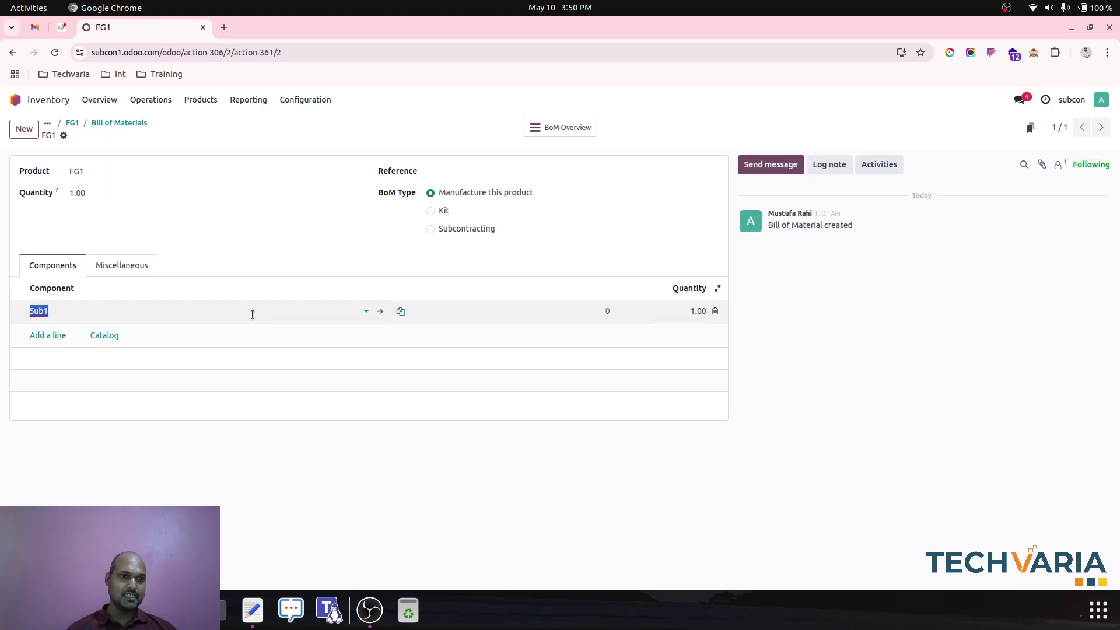
click(380, 311)
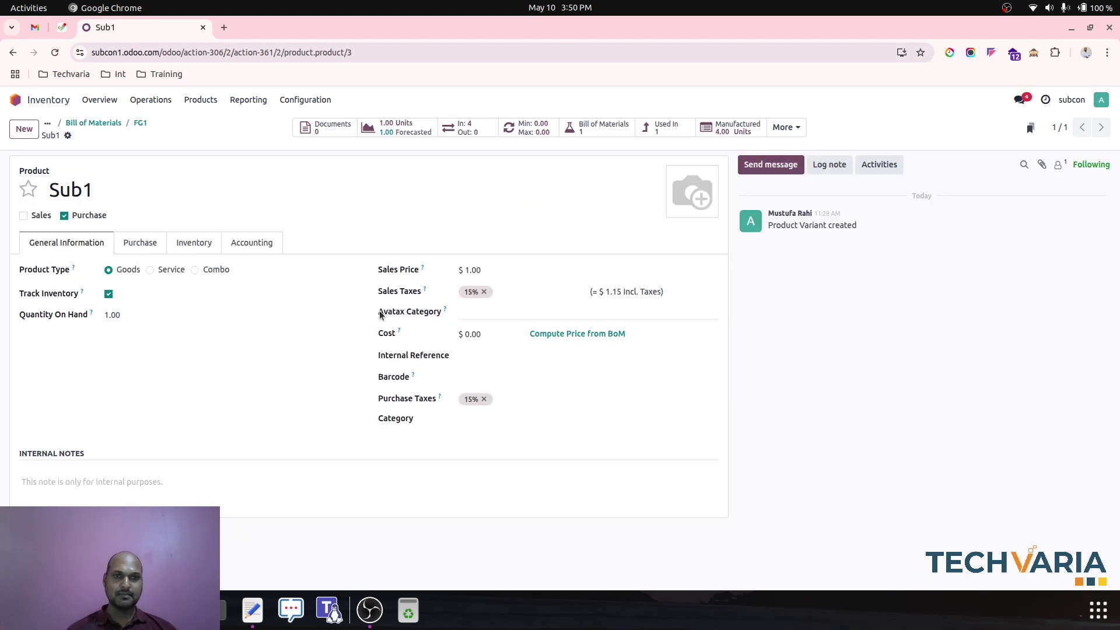
click(193, 244)
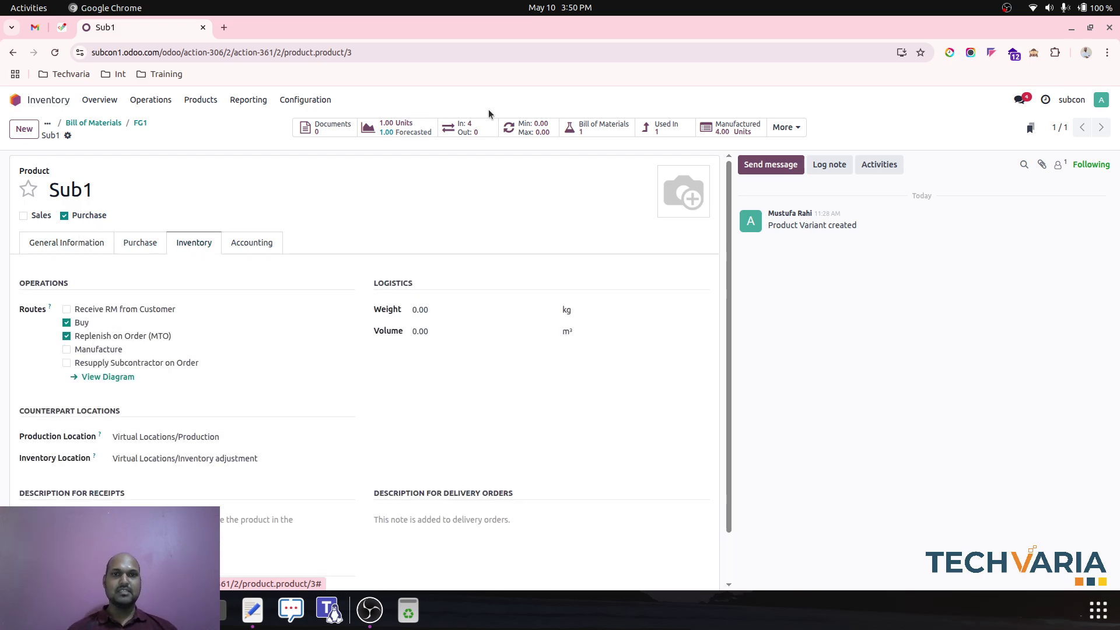
click(601, 126)
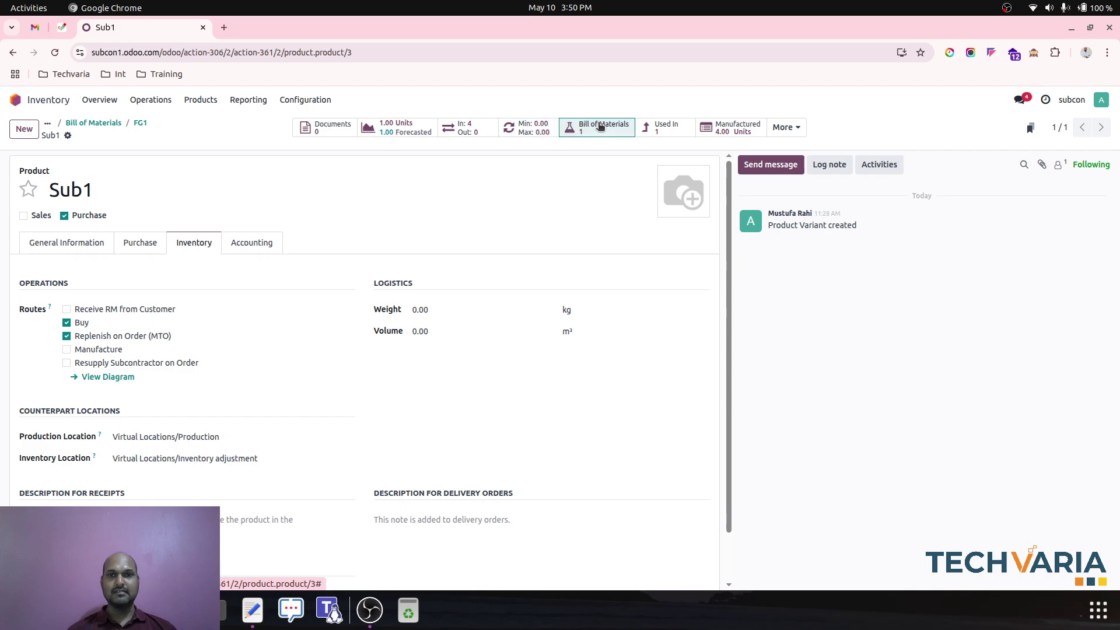
Delete Sub1's only reordering rule, the WH/Stock Buy rule with 0.00 min and max
click(99, 123)
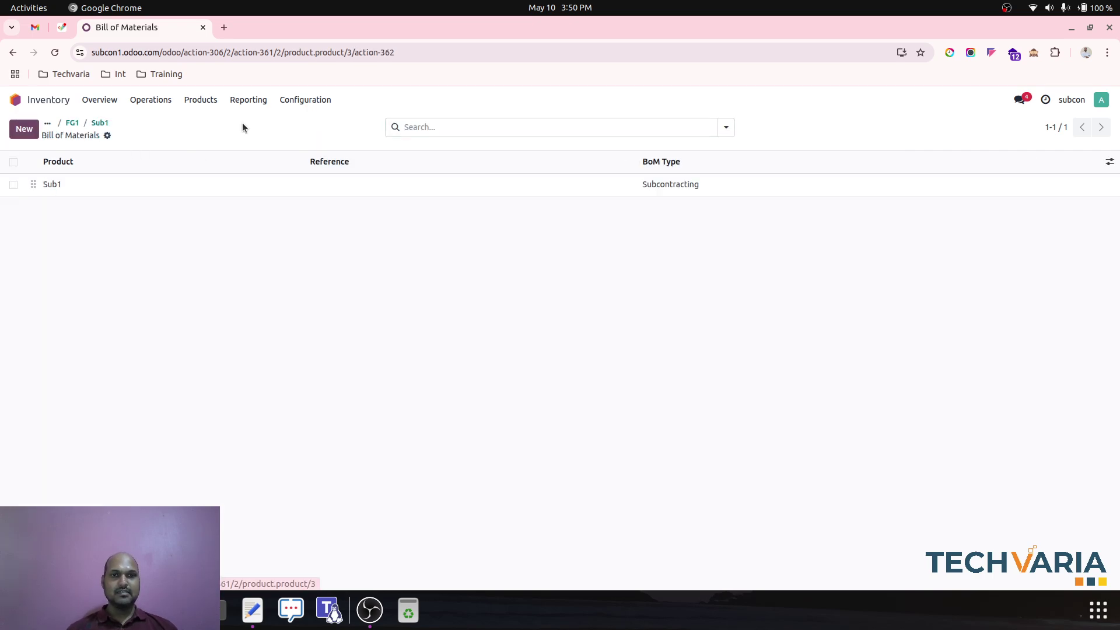
click(532, 127)
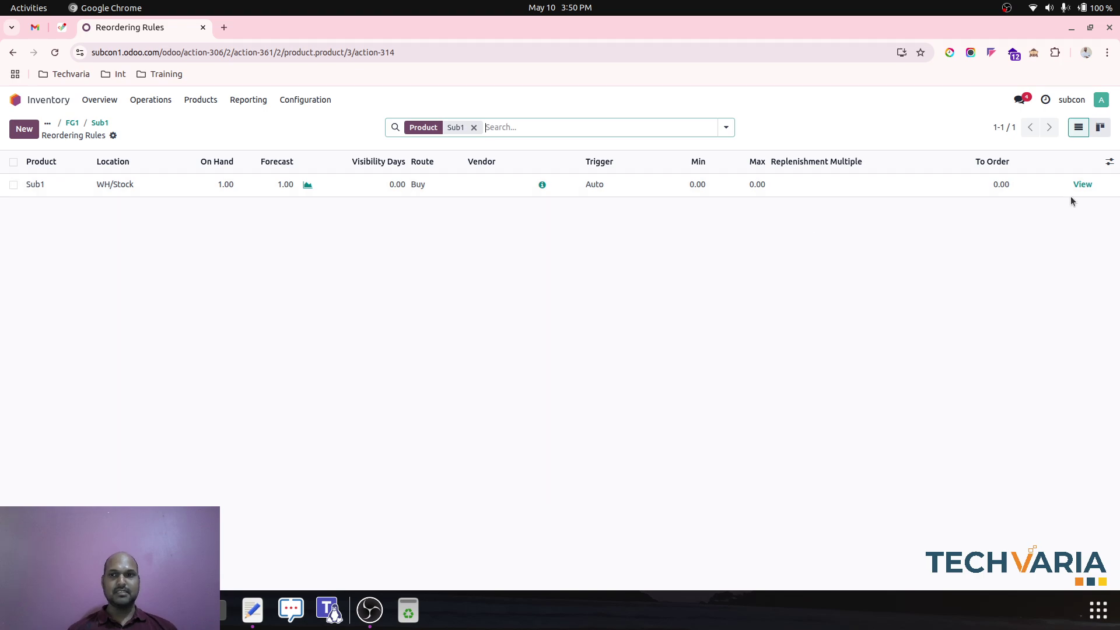
click(13, 185)
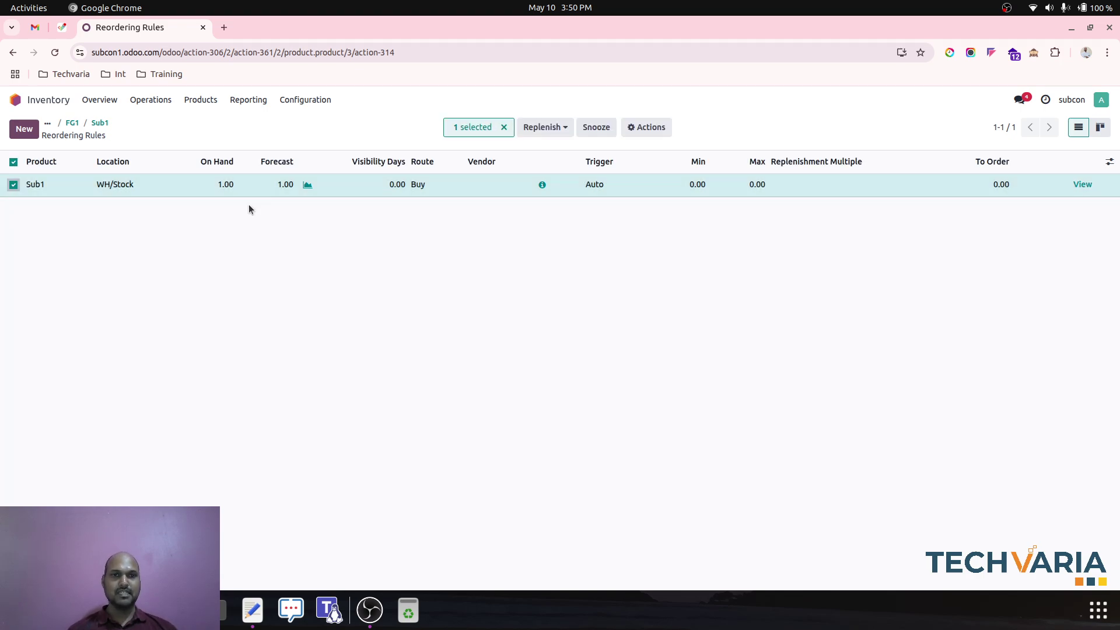
click(634, 128)
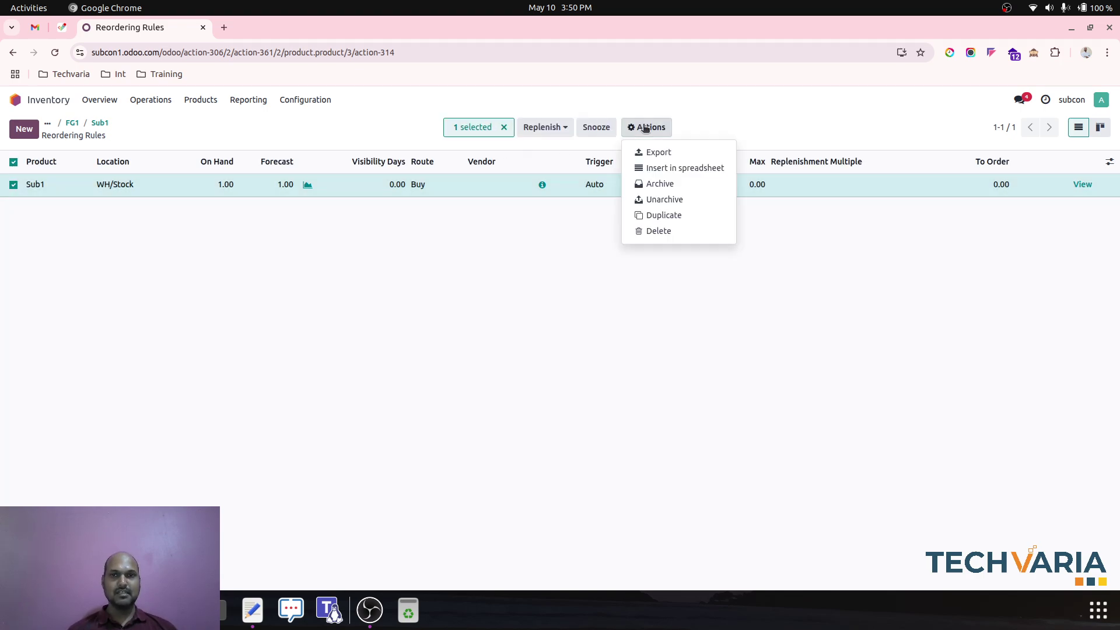
click(671, 234)
click(402, 392)
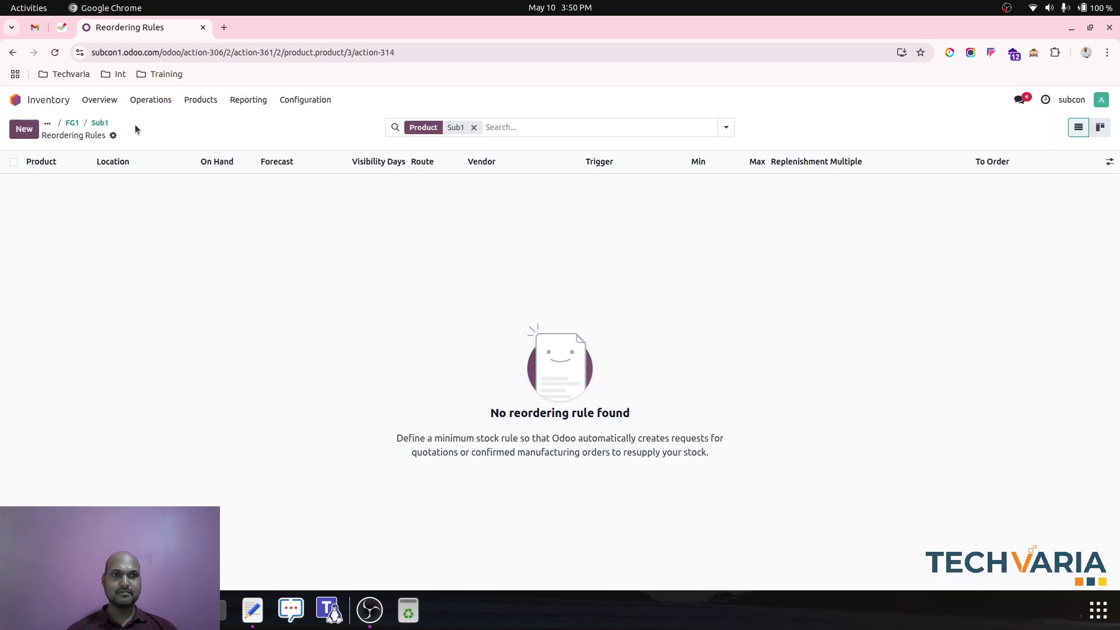
click(99, 124)
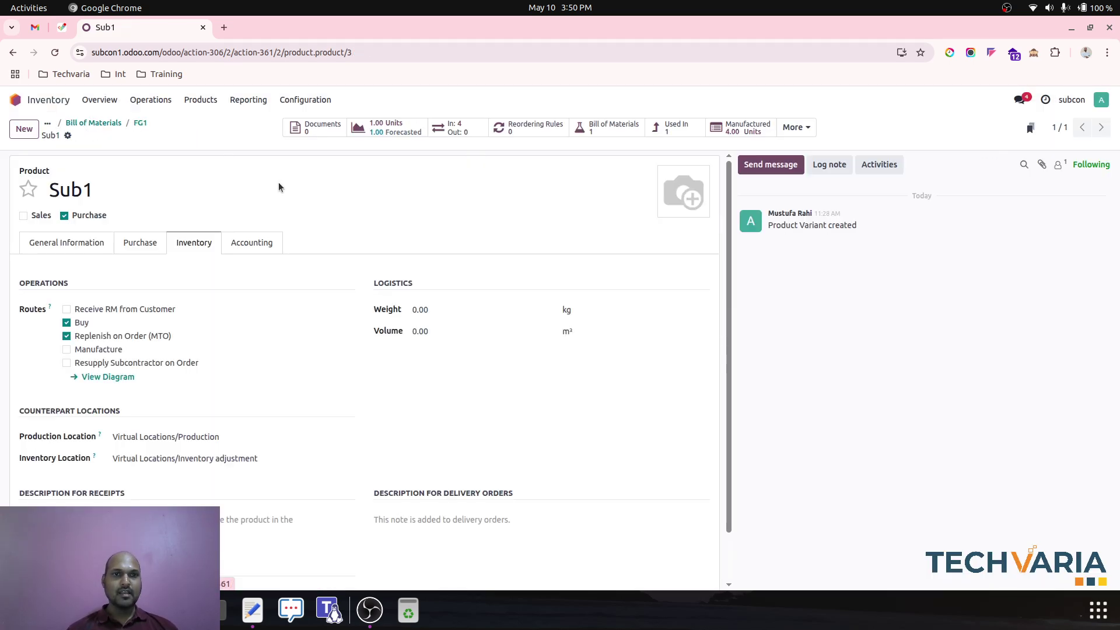
click(615, 128)
Review Sub1's subcontracting BoM with RM1 and RM2, then open RM1 from Products
click(117, 186)
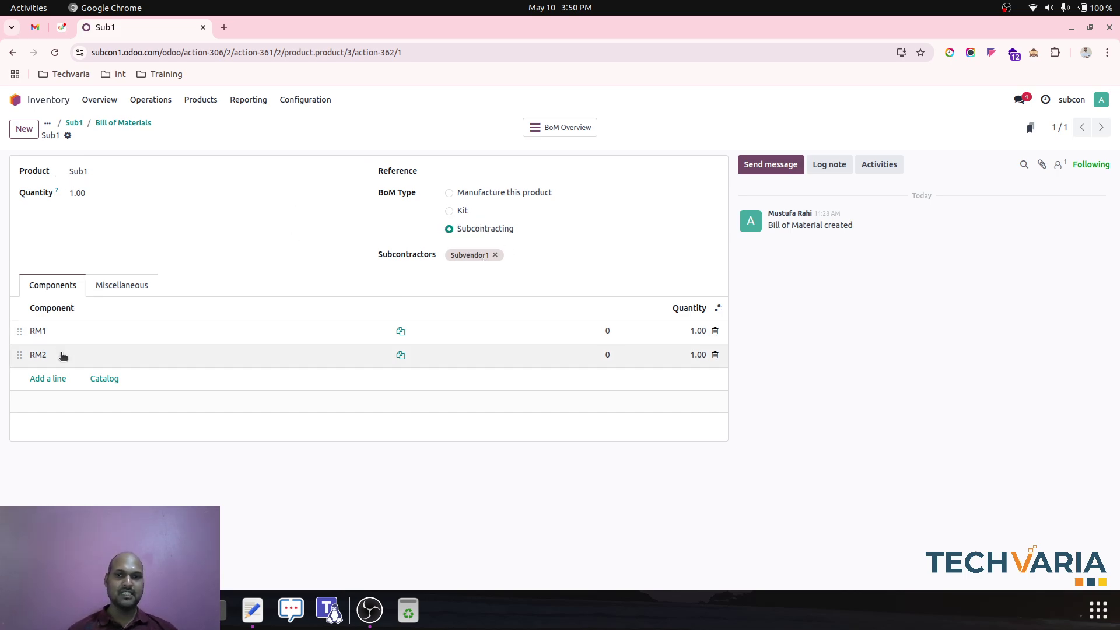
click(207, 101)
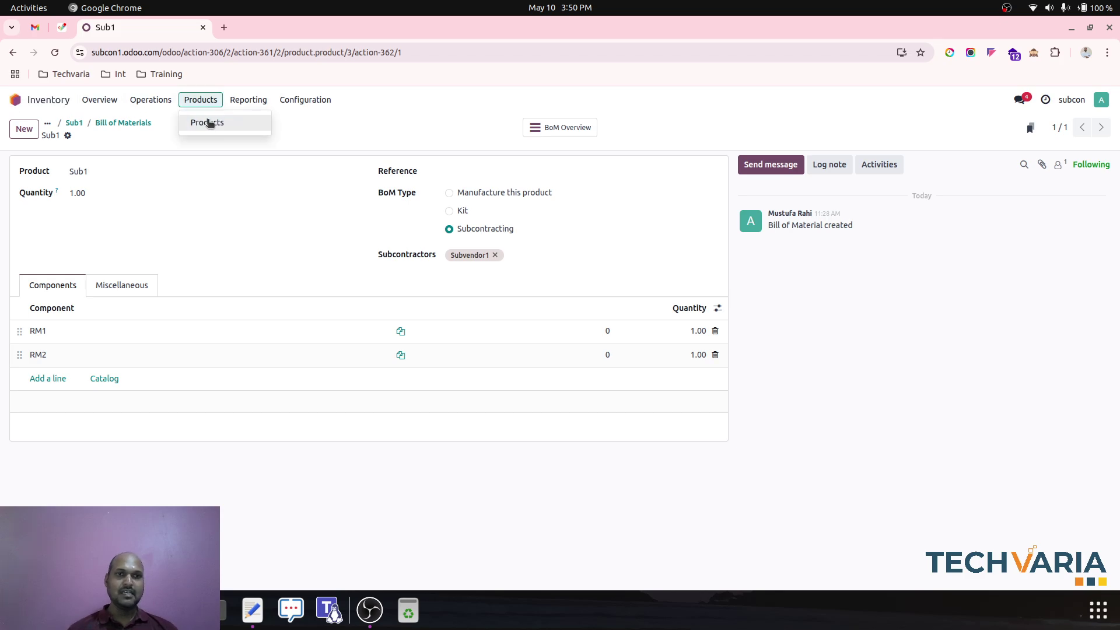
click(209, 124)
click(375, 177)
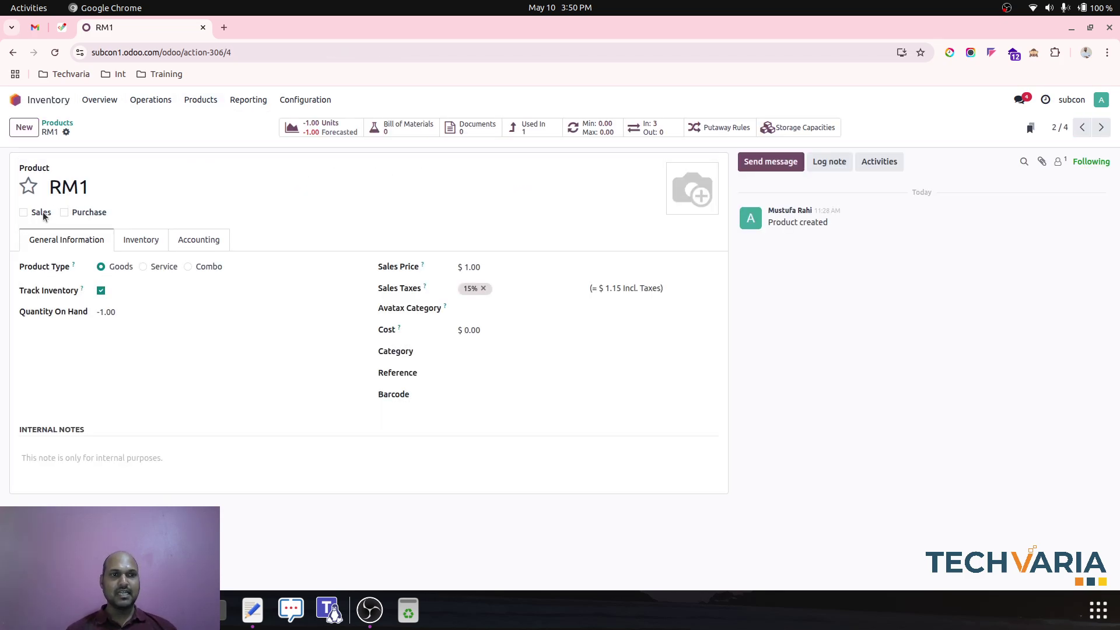
Check RM1's routes and confirm its reordering rule uses Receive RM from Customer
click(147, 242)
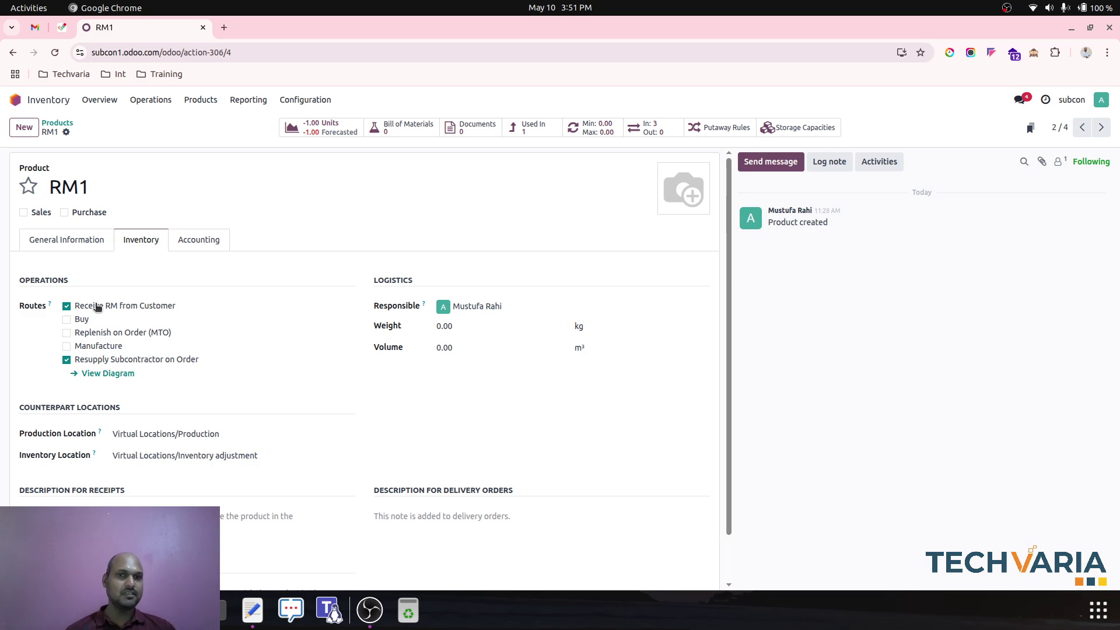
click(590, 127)
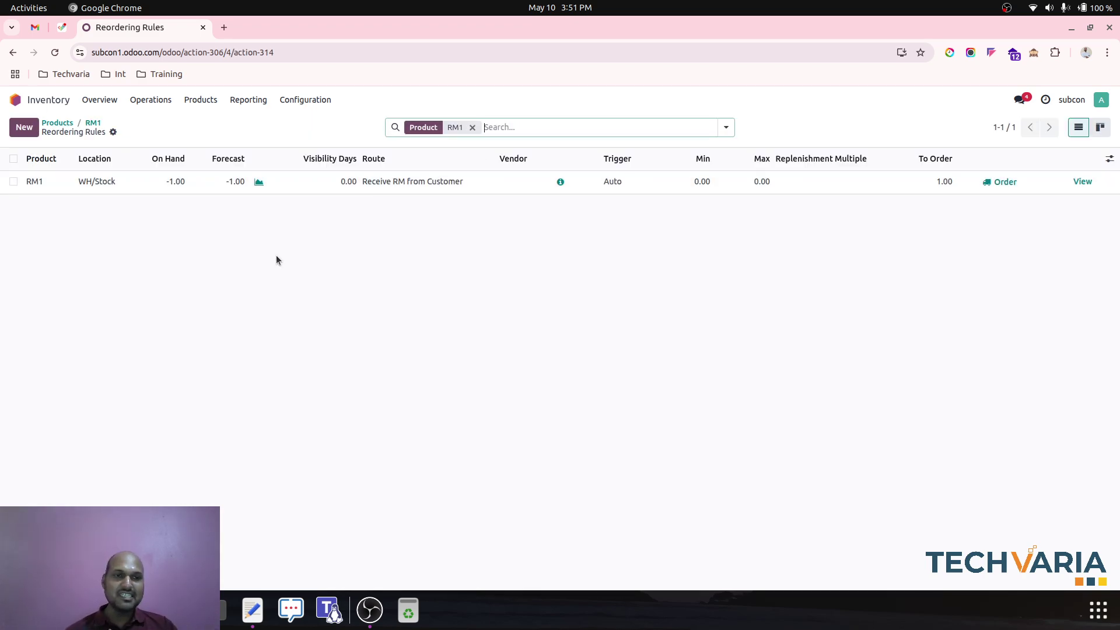
click(421, 186)
click(479, 239)
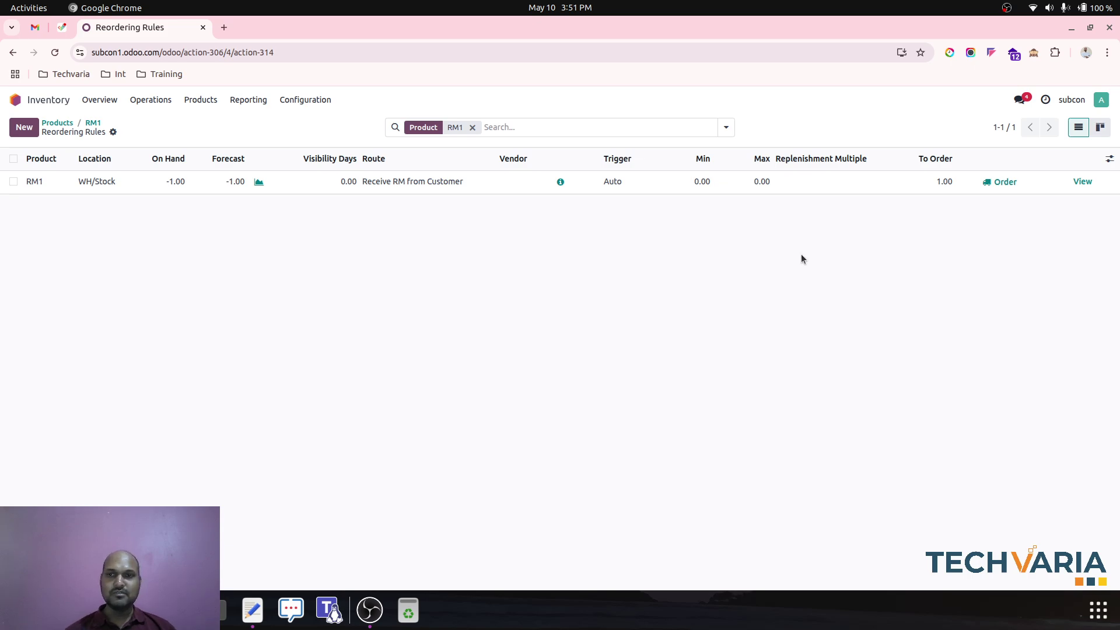
click(93, 124)
click(57, 123)
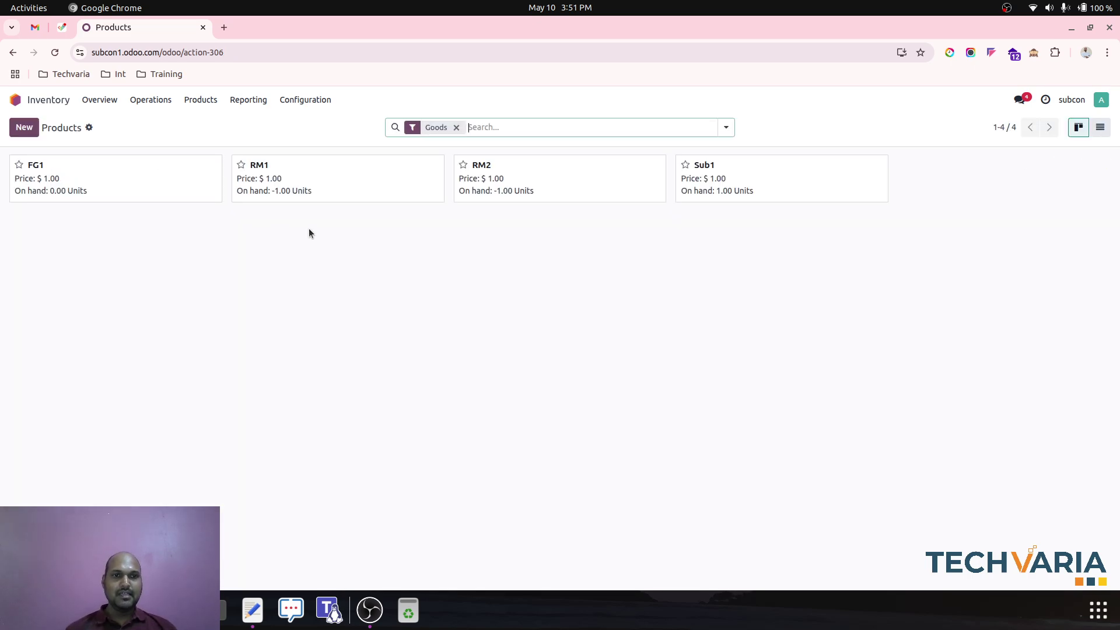
Check RM2's Receive RM from Customer reordering rule and view its general information
click(470, 198)
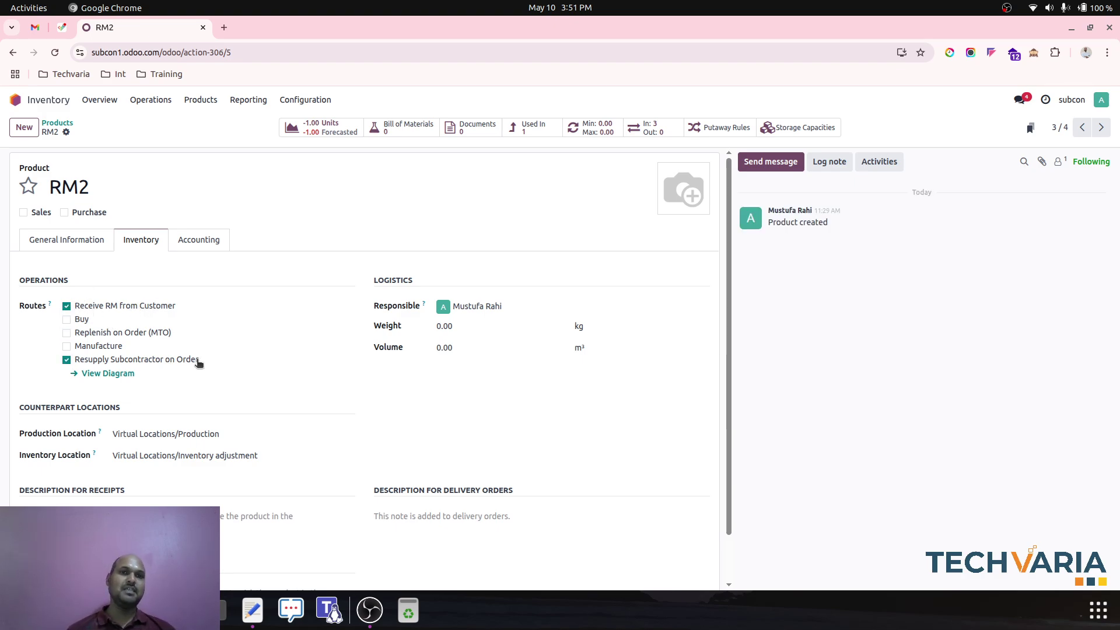
click(596, 130)
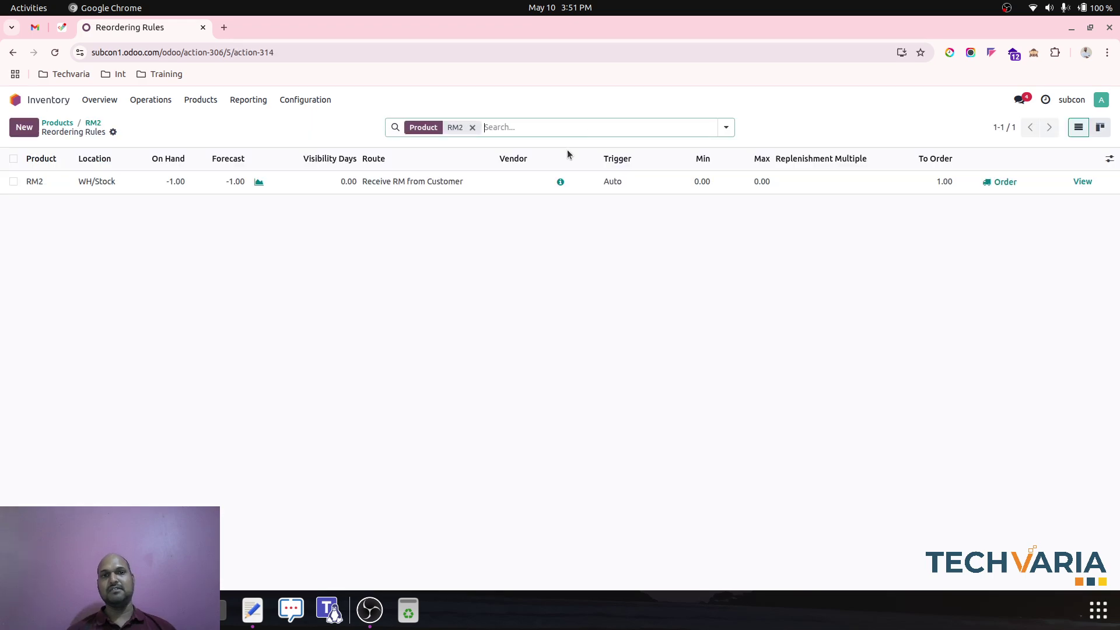
click(93, 123)
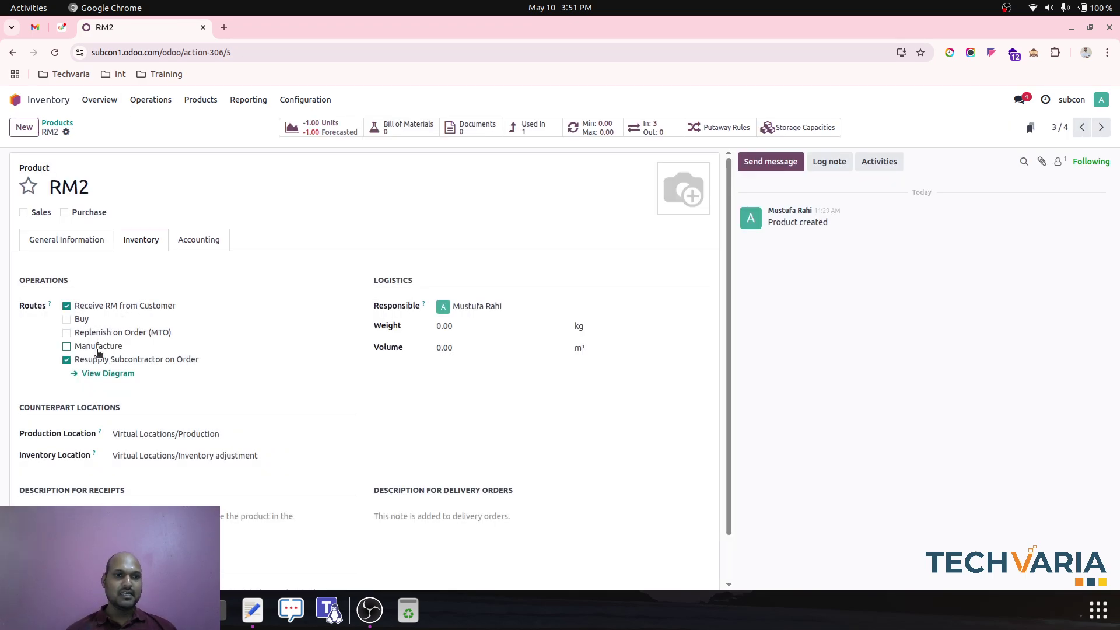
click(74, 239)
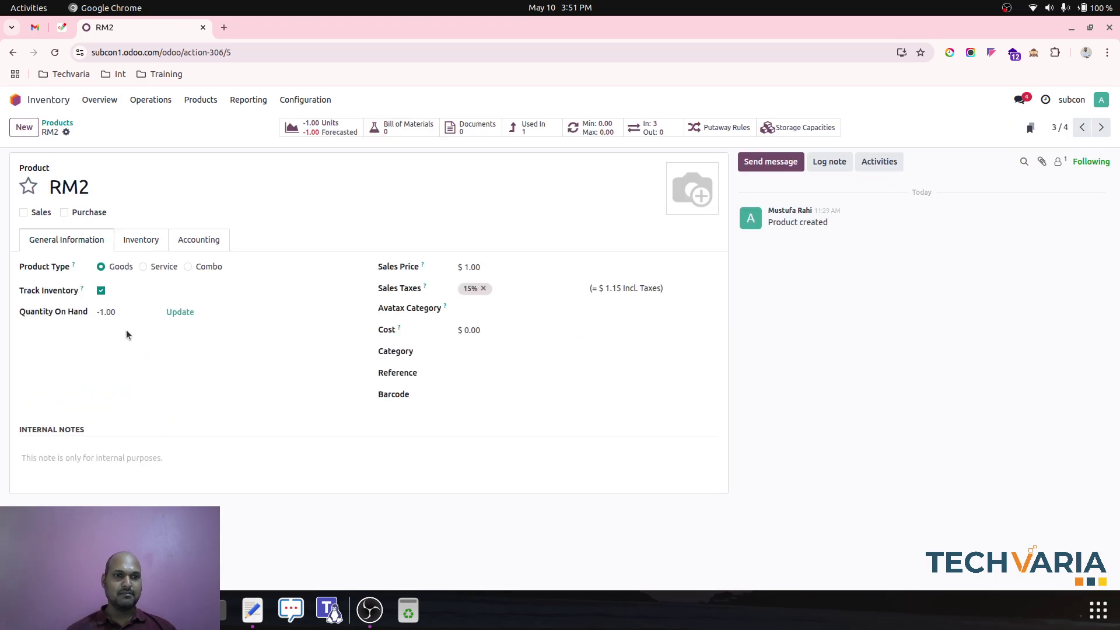
Set RM2's WH/Stock on-hand quantity from -1.00 to 0
click(182, 312)
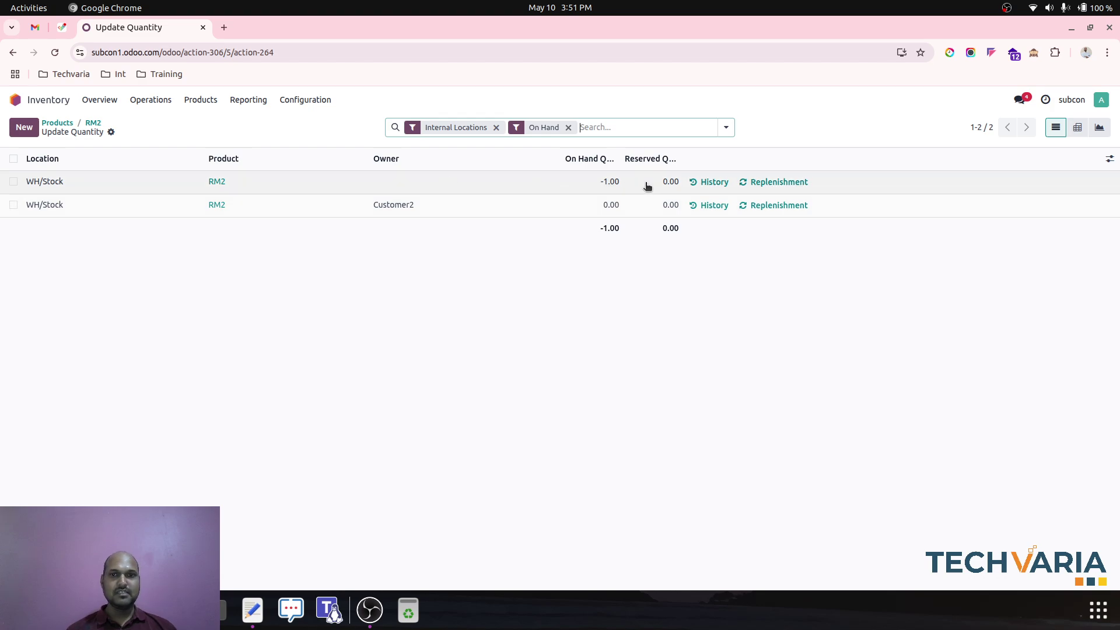
click(614, 182)
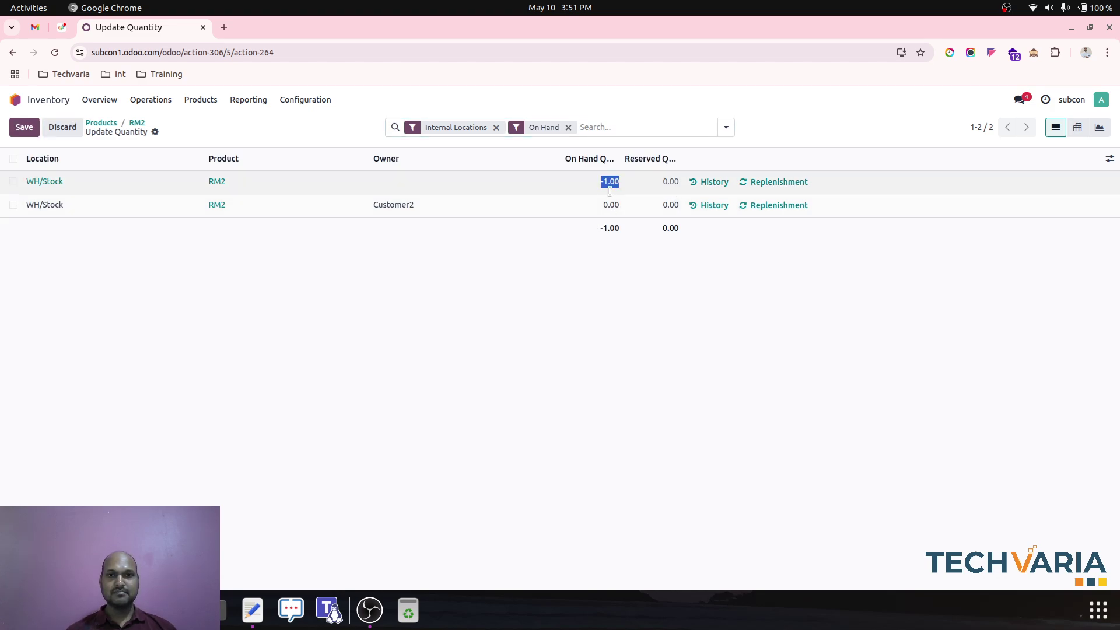
text(0)
key(Return)
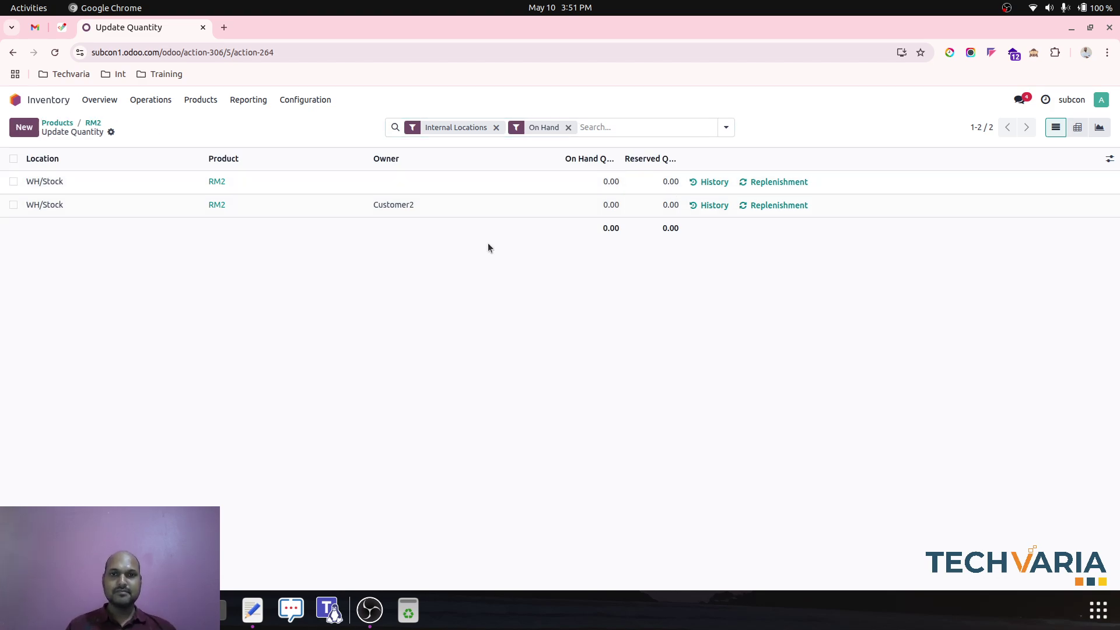
click(63, 124)
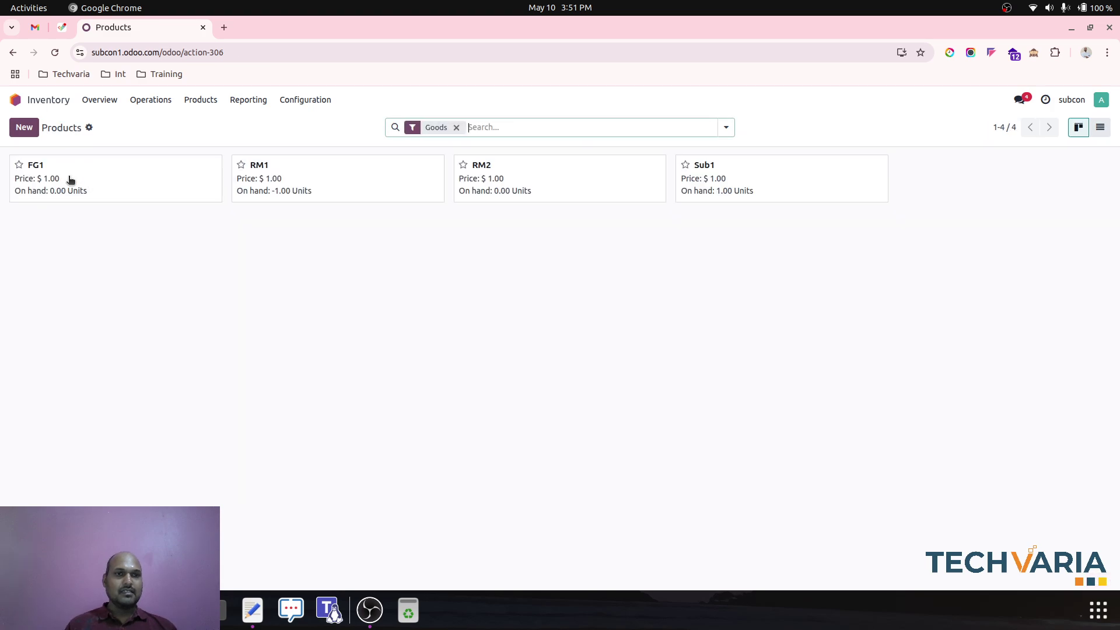
Set RM1's WH/Stock on-hand quantity from -1.00 to 0
click(278, 174)
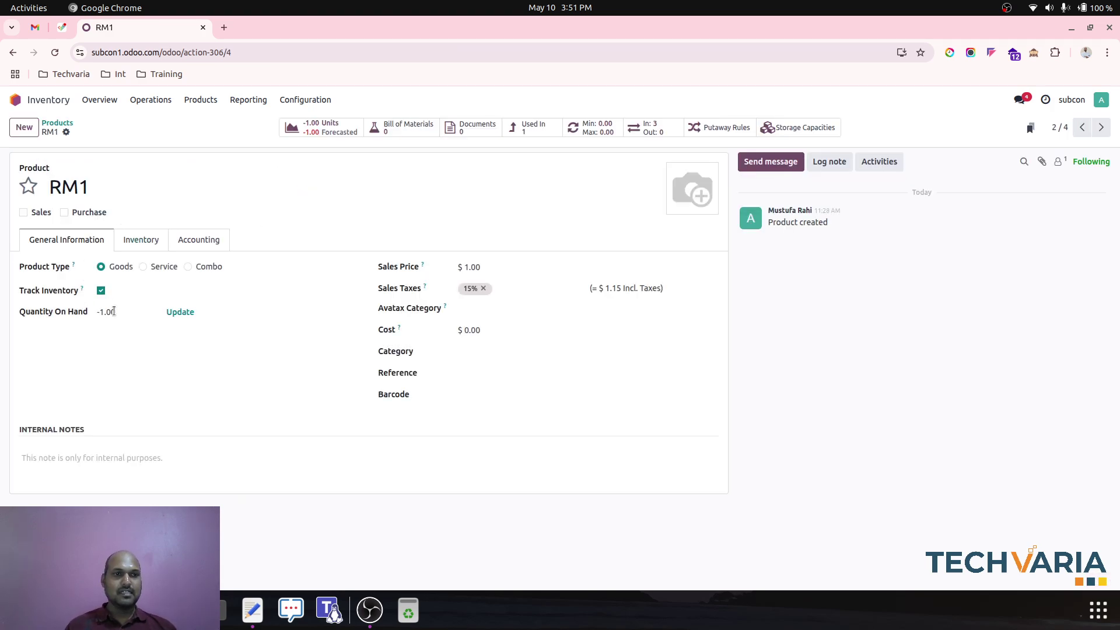
click(175, 313)
click(585, 181)
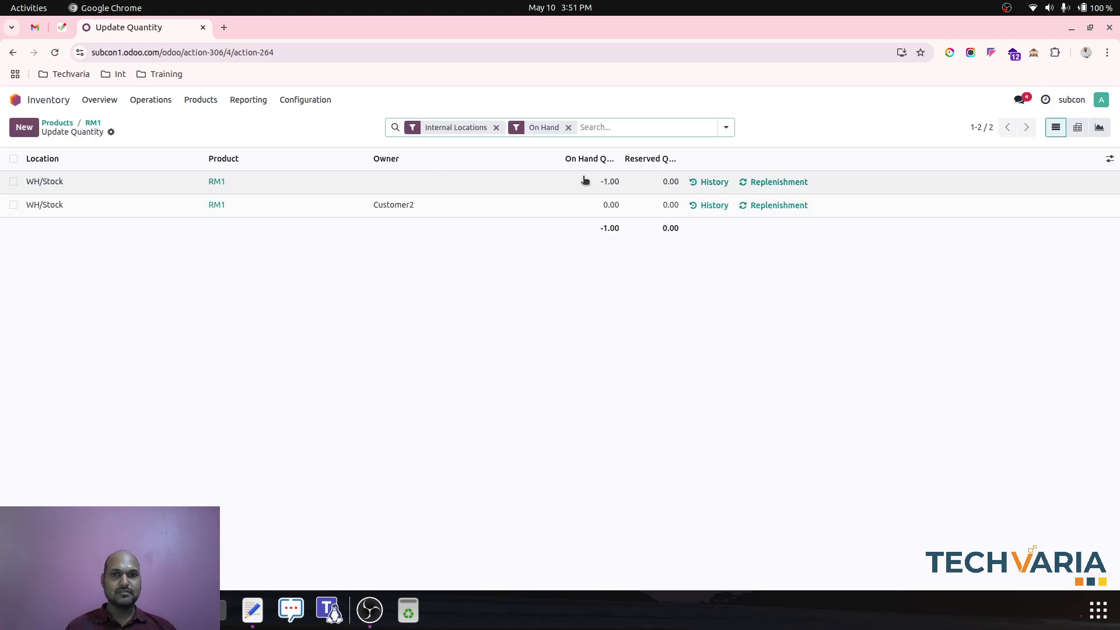
text(0)
click(530, 228)
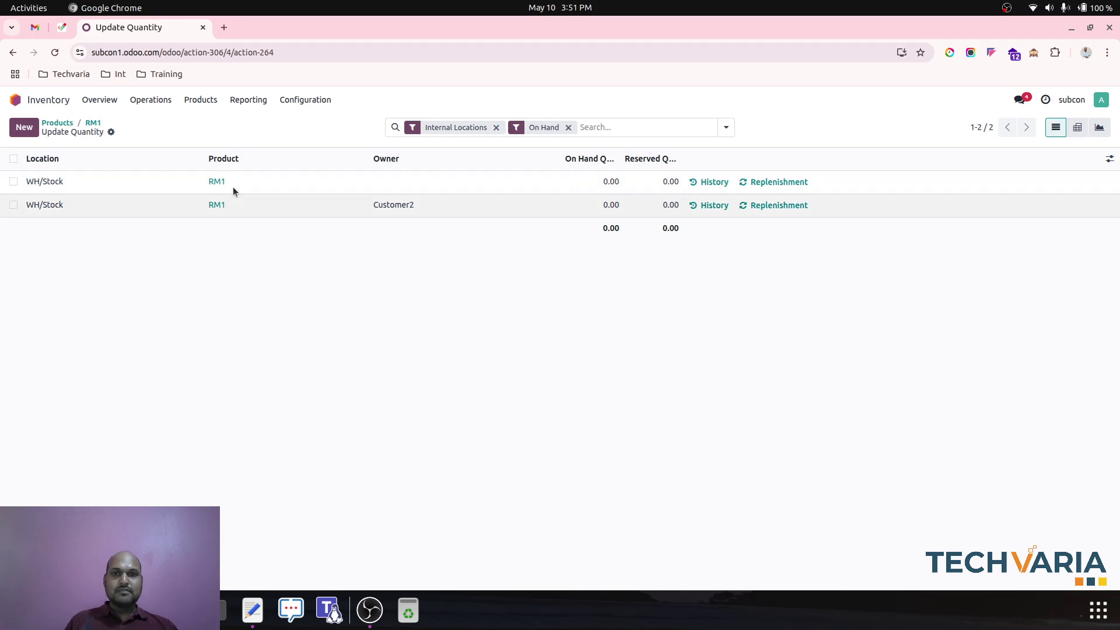
click(92, 123)
click(65, 124)
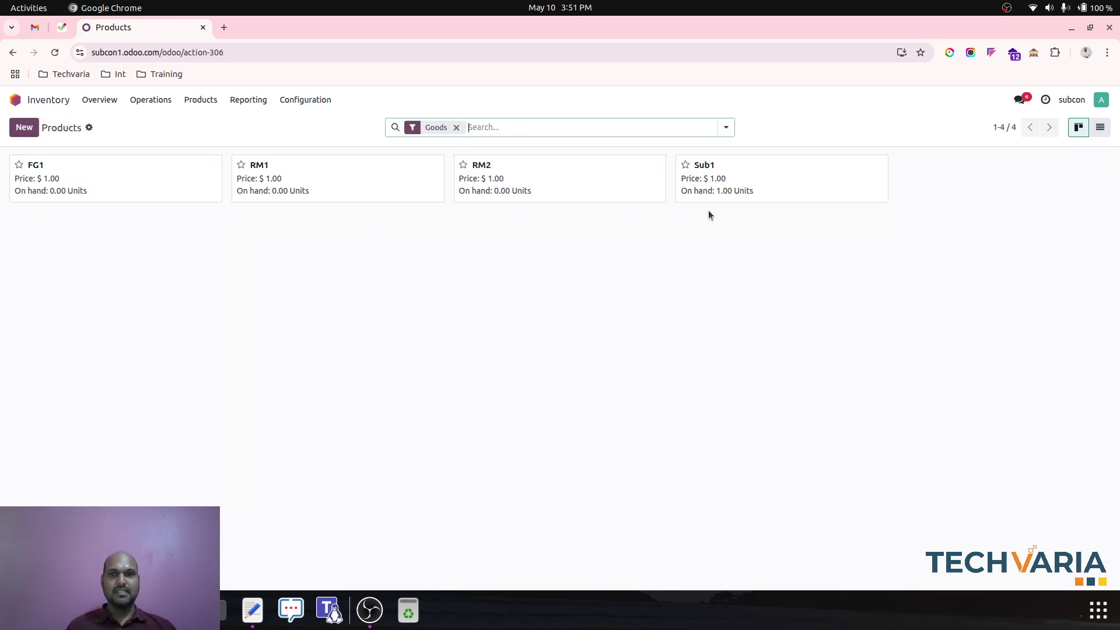
Set Sub1's WH/Stock on-hand quantity to 0 and return to the home screen
click(714, 170)
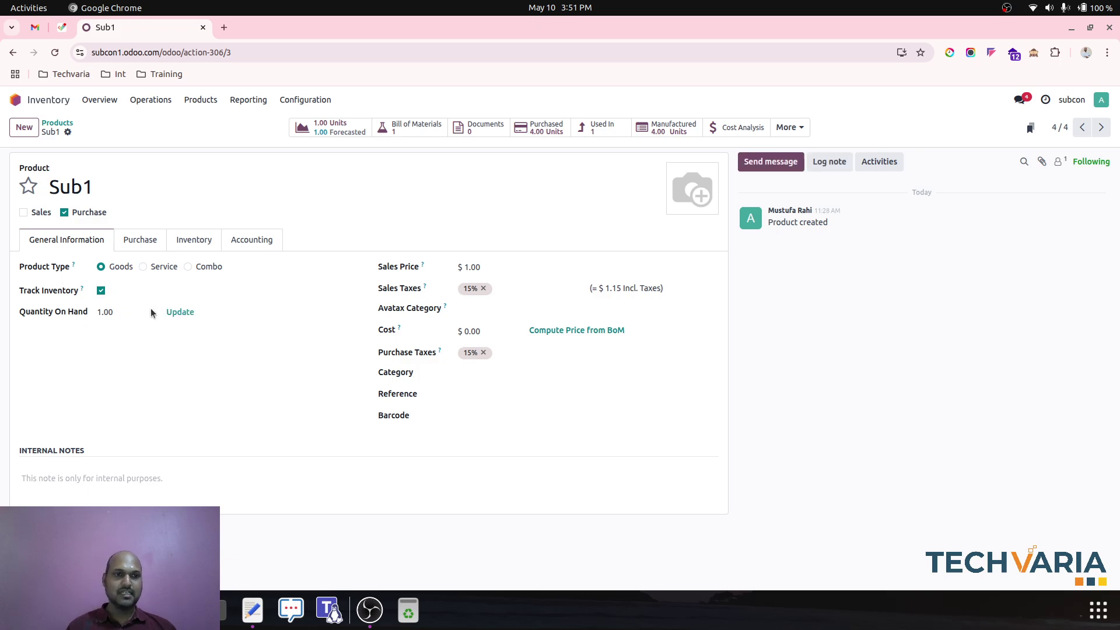
click(185, 312)
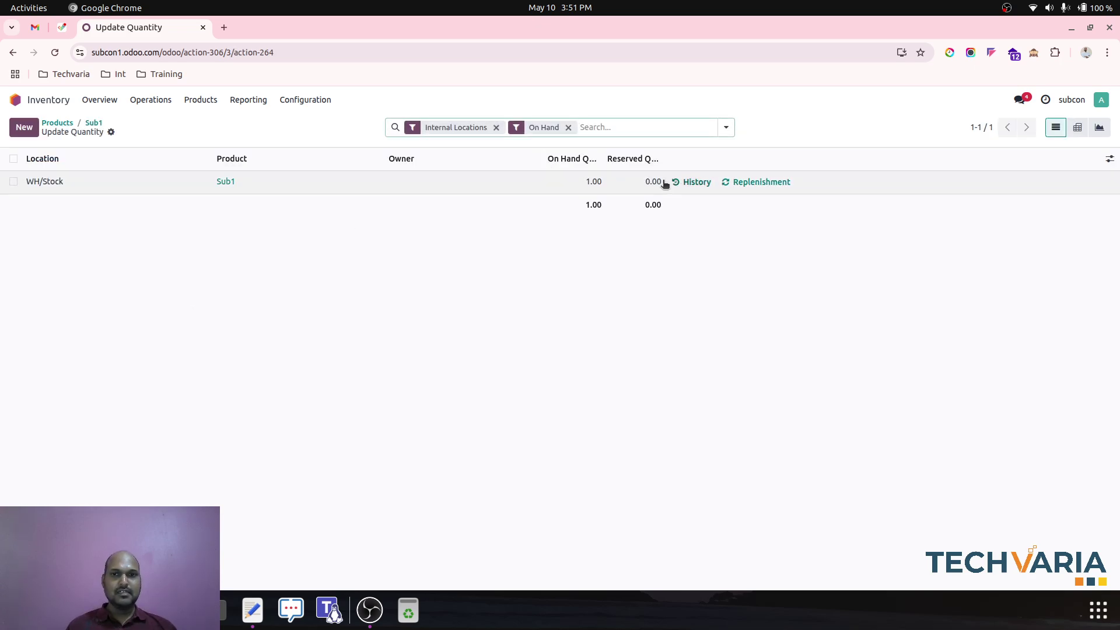
click(605, 185)
text(0)
key(Tab)
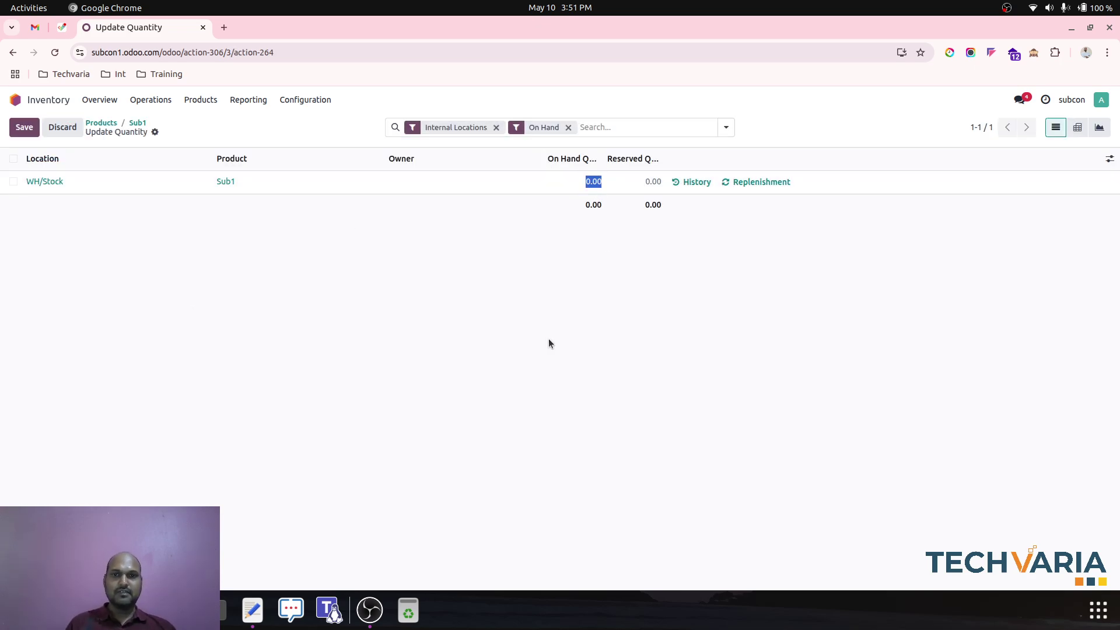
click(549, 343)
click(63, 122)
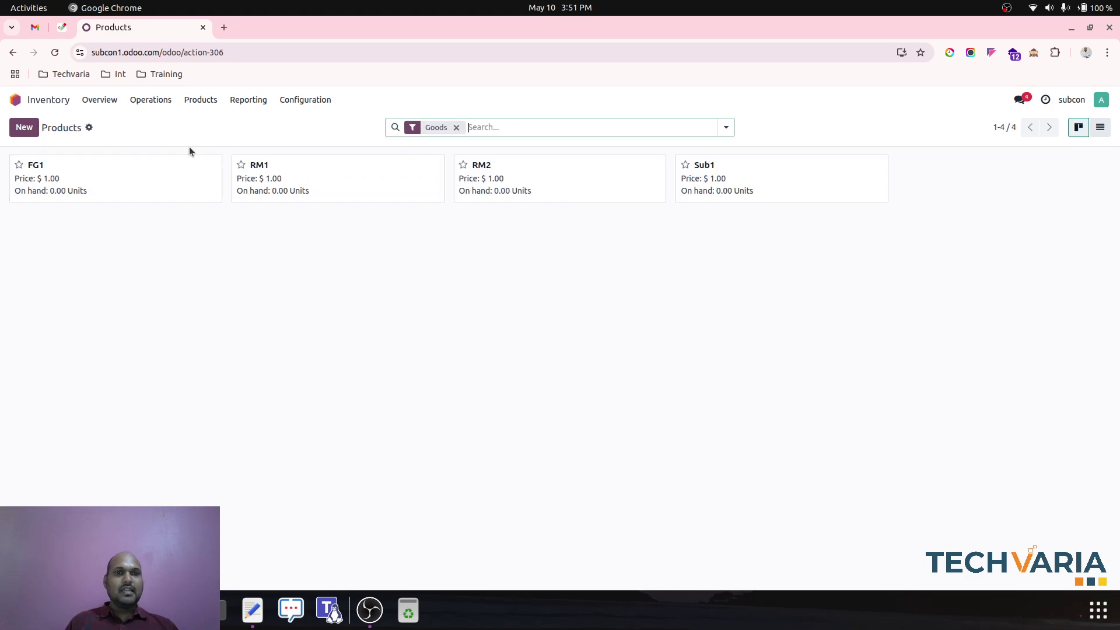
click(51, 100)
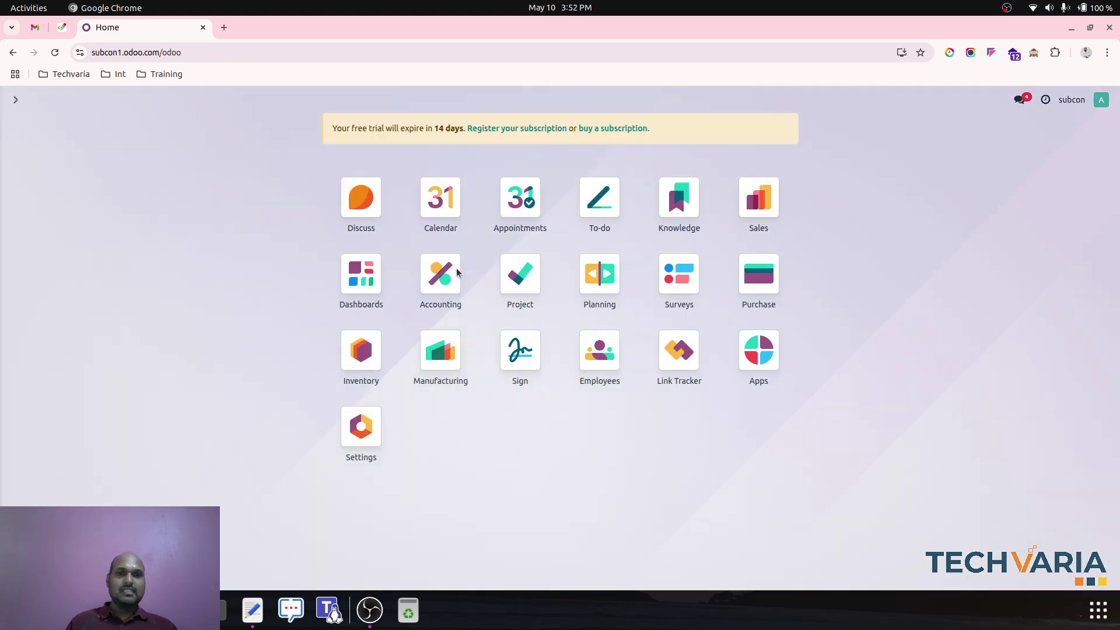
Start a new Sales quotation for a newly created customer, Customer4
click(759, 198)
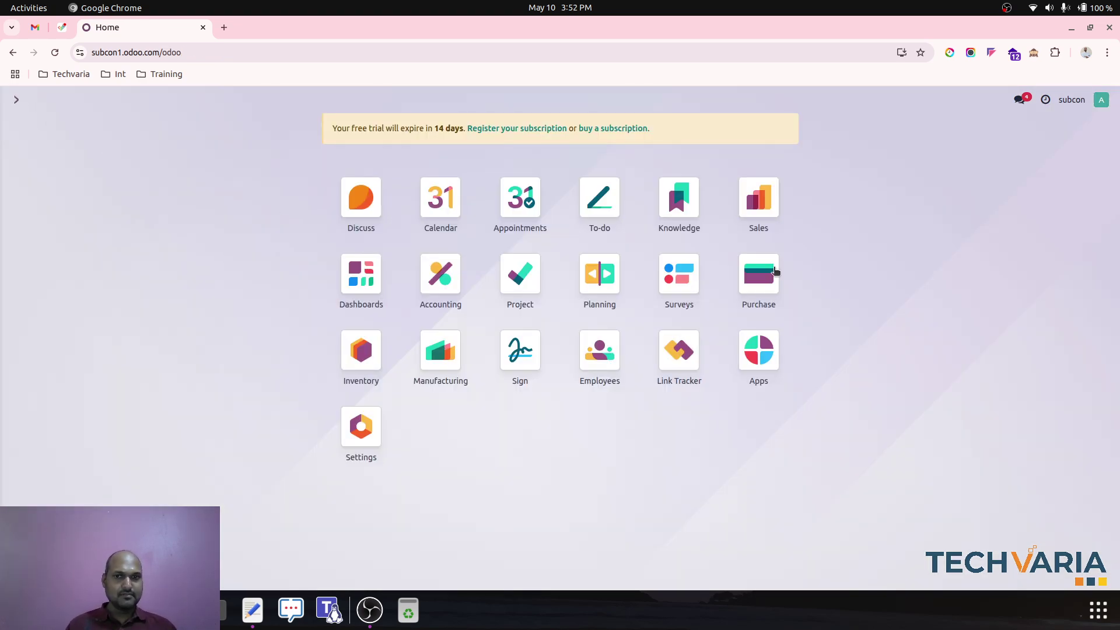
click(759, 198)
click(26, 127)
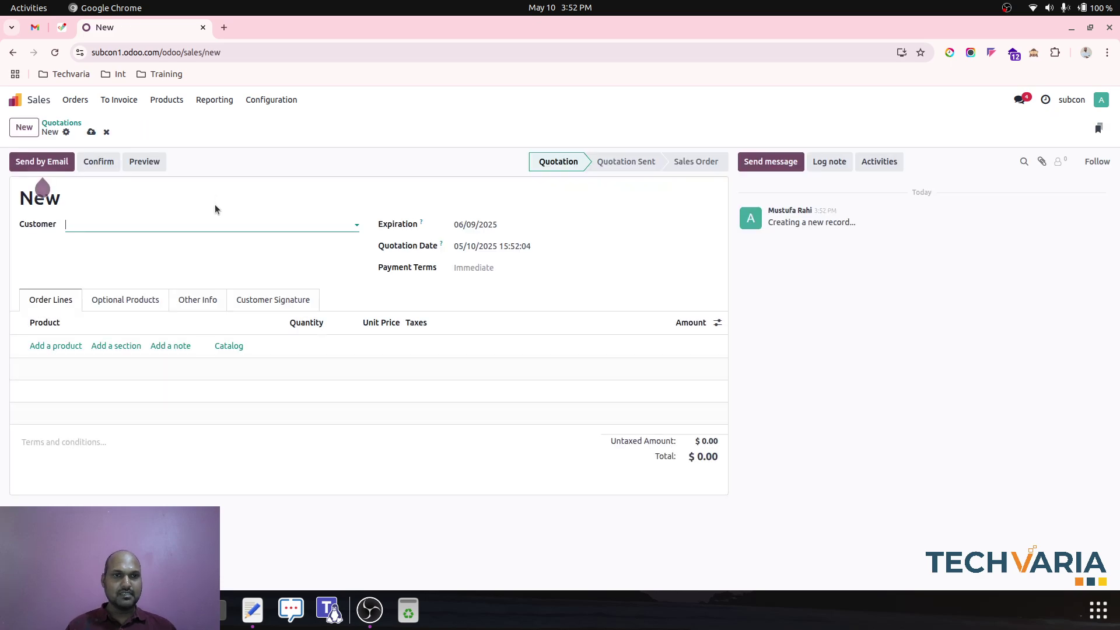
text(CUst)
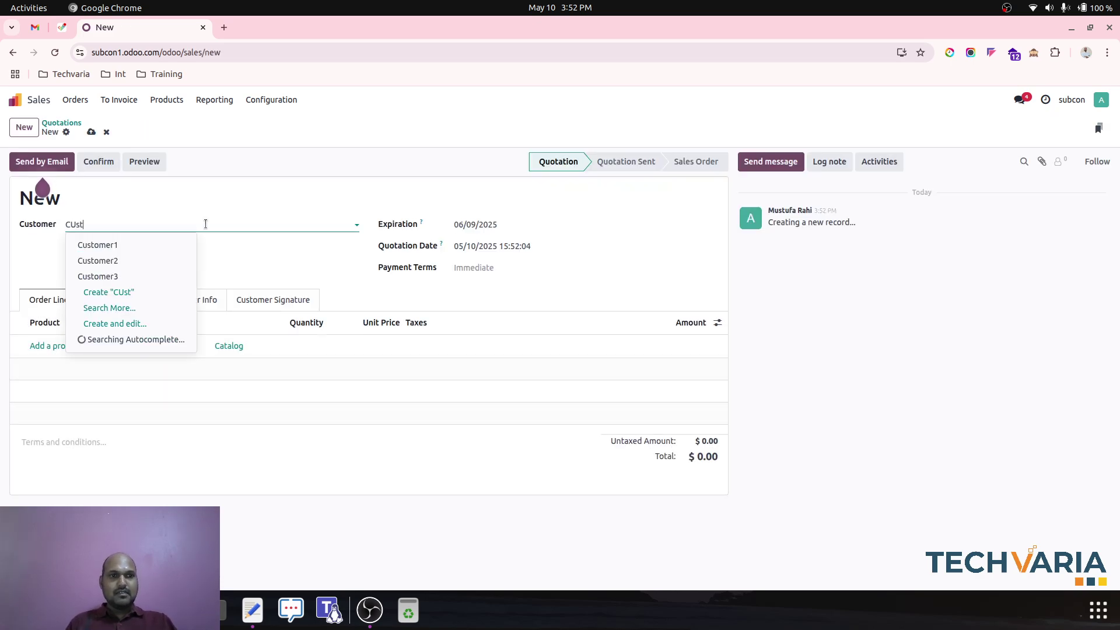
key(BackSpace)
key(BackSpace)
text(us)
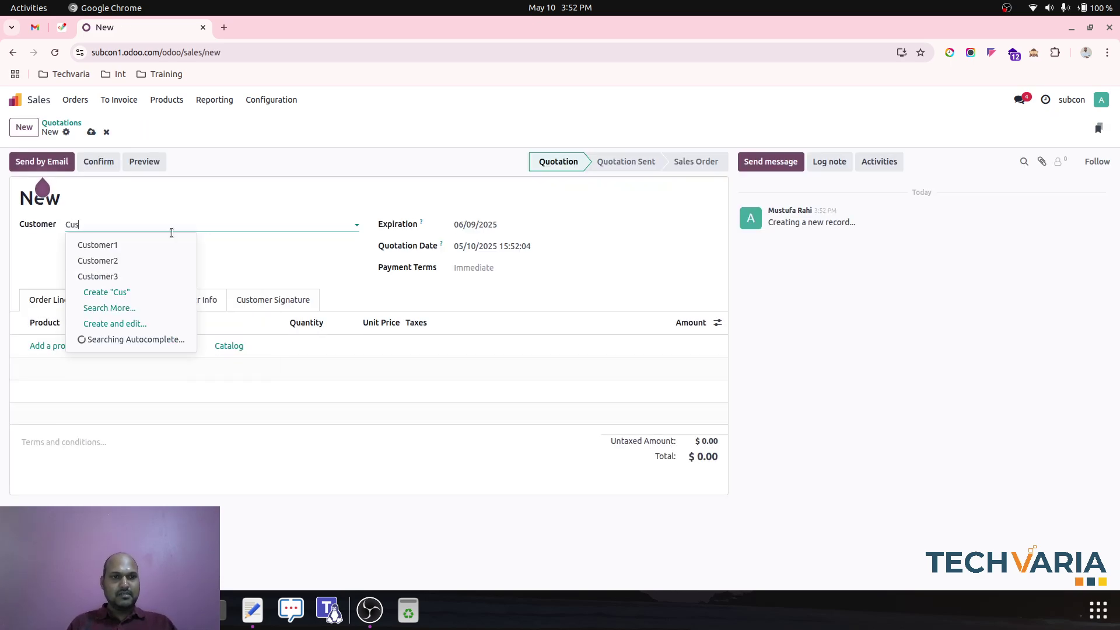
text(tomer4)
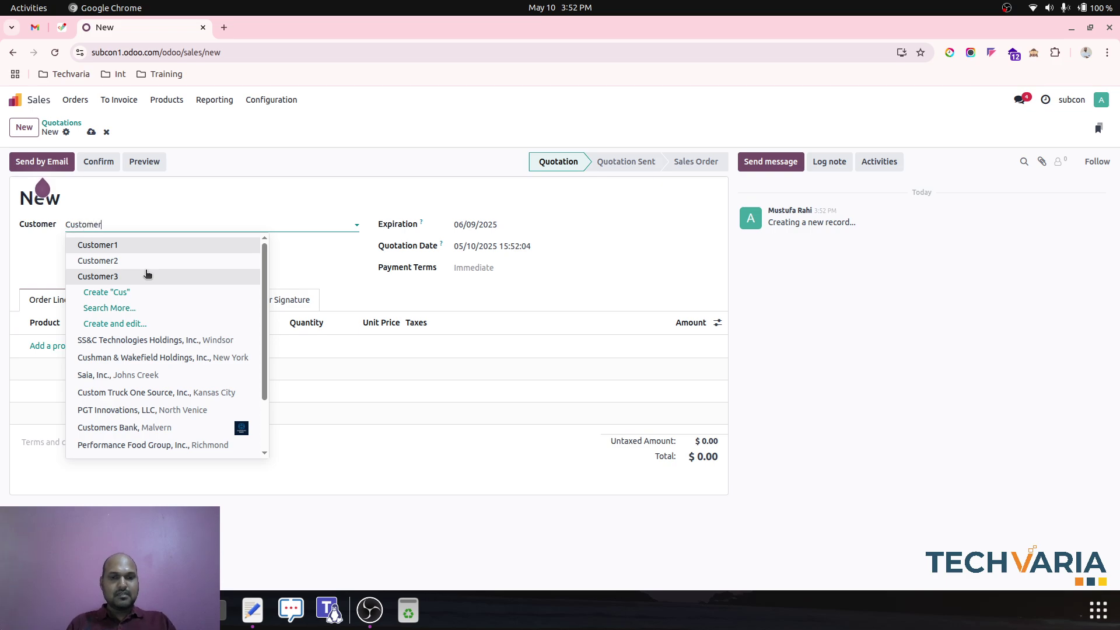
click(135, 251)
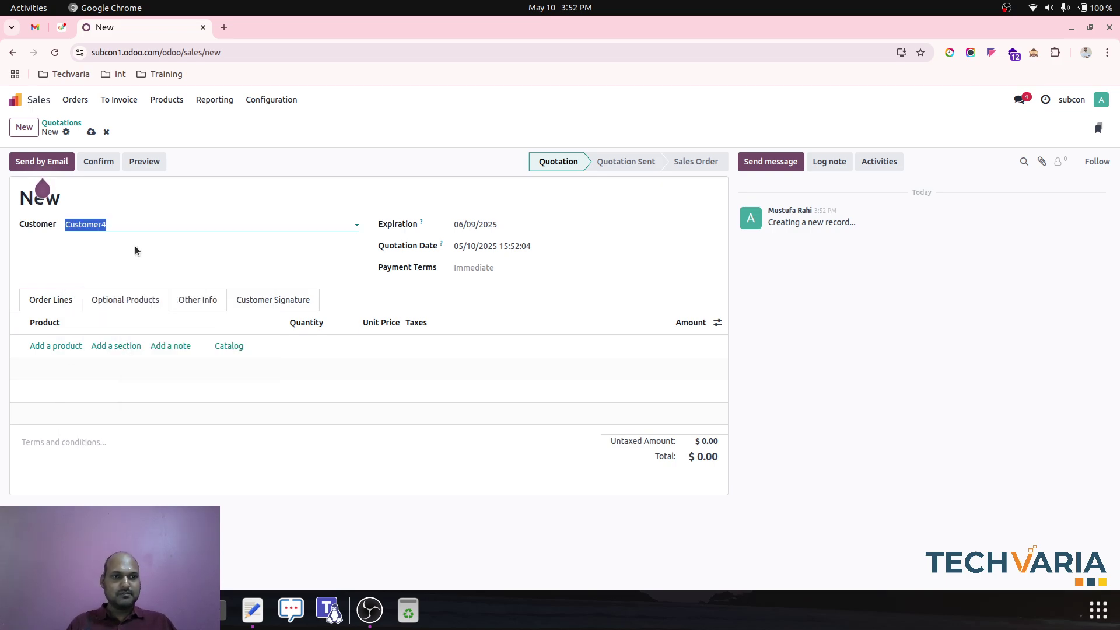
Add one FG1 at unit price 400, save, and confirm as sales order S00004
click(56, 346)
text(fg)
click(64, 361)
click(373, 349)
text(400)
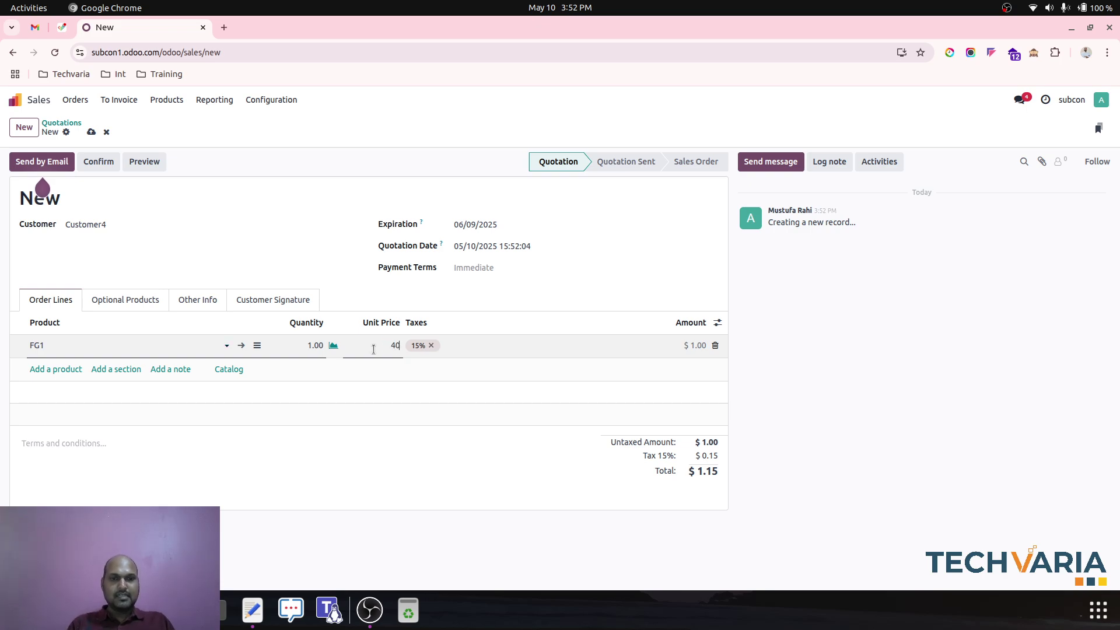
click(91, 133)
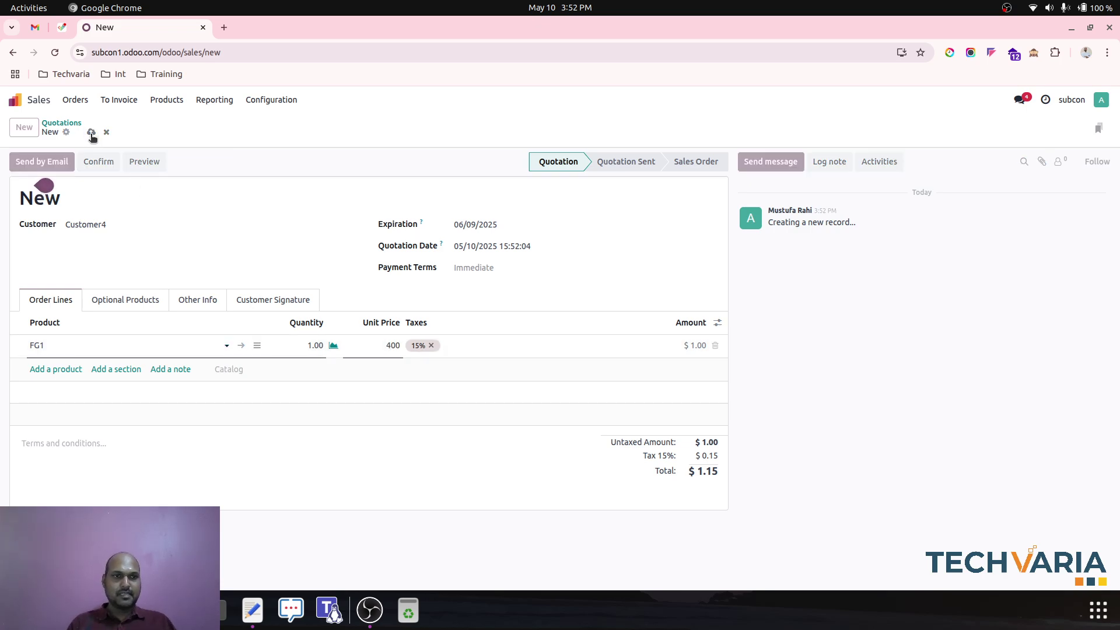
click(104, 163)
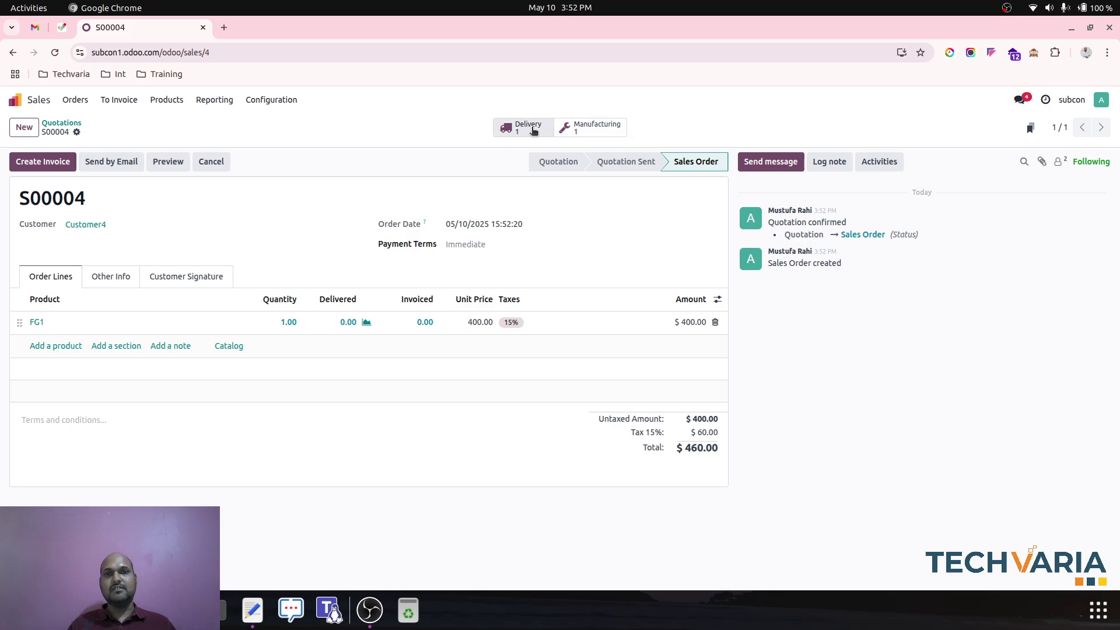
click(14, 100)
From manufacturing order WH/MO/00005, open its linked RFQ P00005 for 1.00 Sub1
click(456, 348)
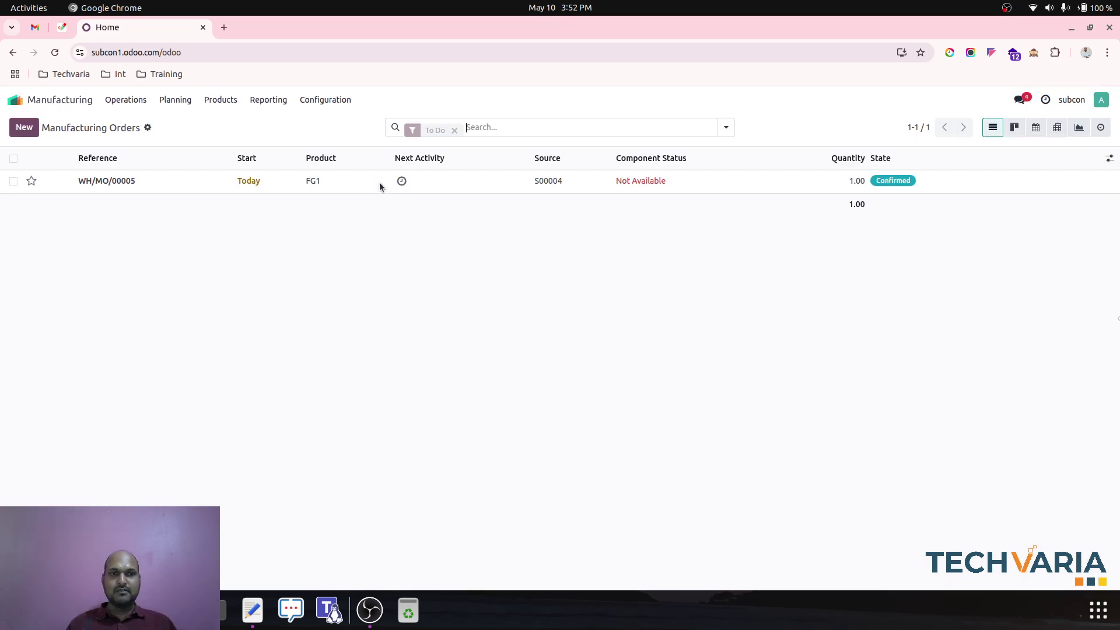
click(381, 183)
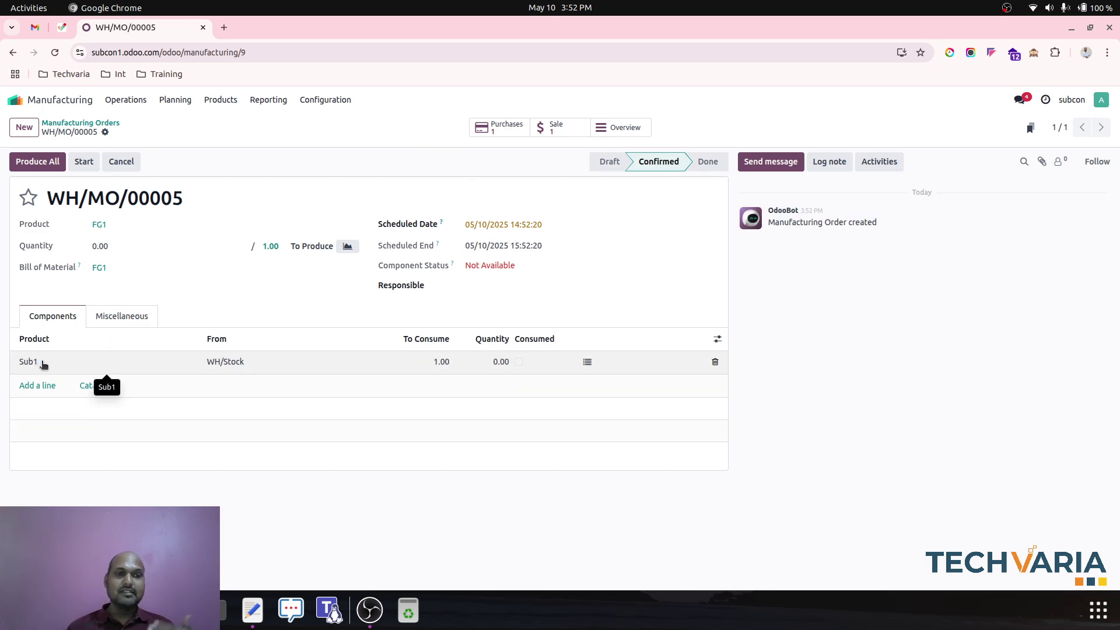
click(486, 135)
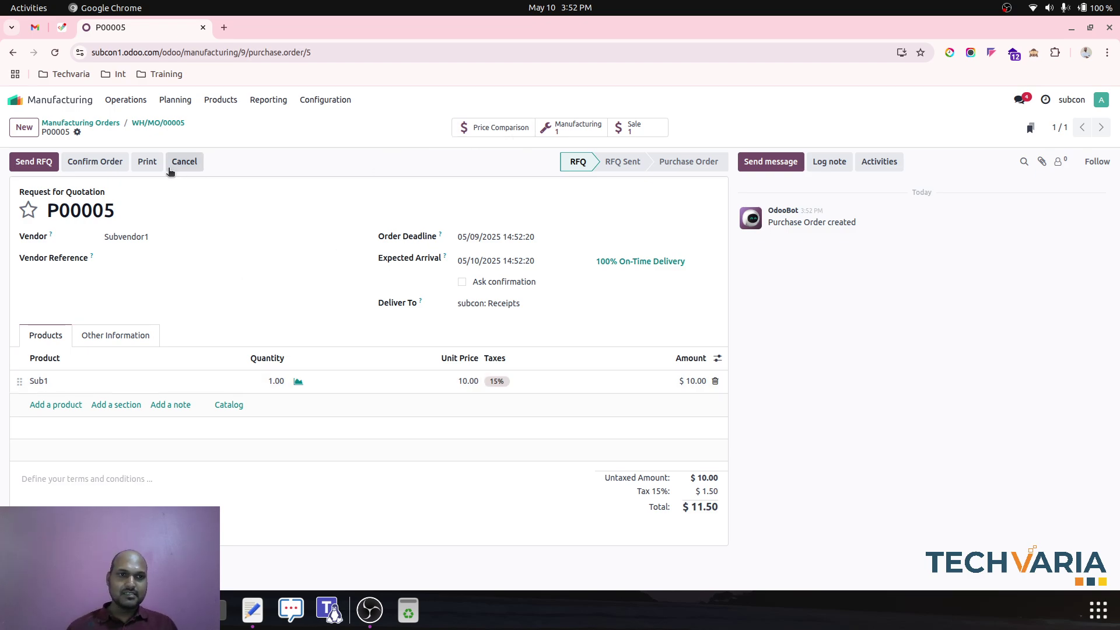
Confirm P00005 as a purchase order and check its resupply transfer WH/RES/00005
click(104, 161)
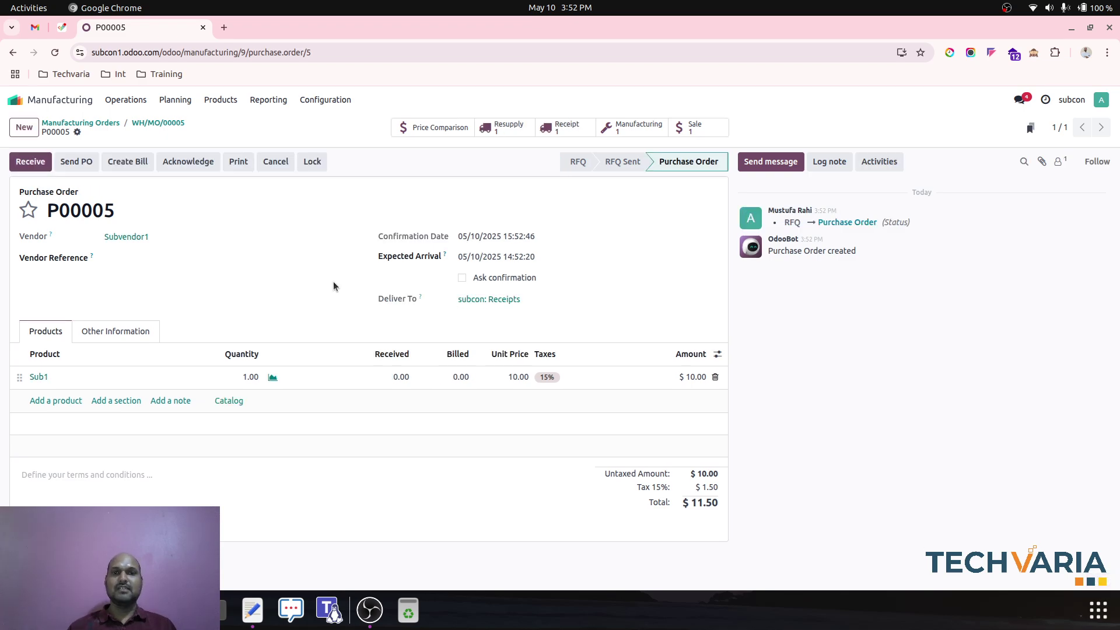
click(509, 132)
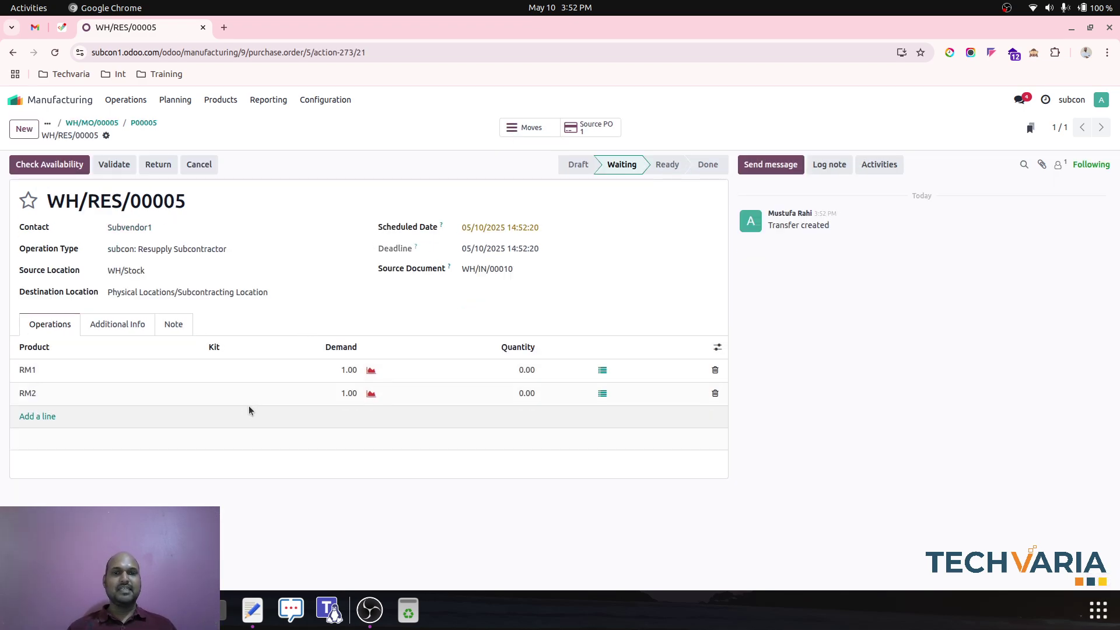
click(153, 124)
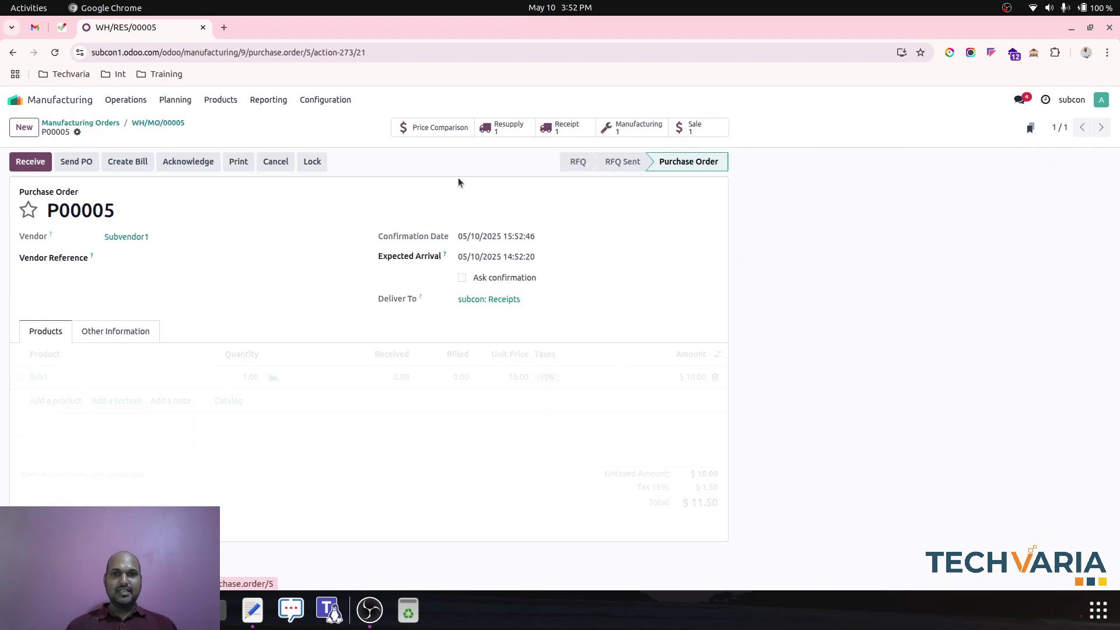
Check receipt WH/IN/00010 for Sub1, then return to the Odoo apps home screen
click(551, 125)
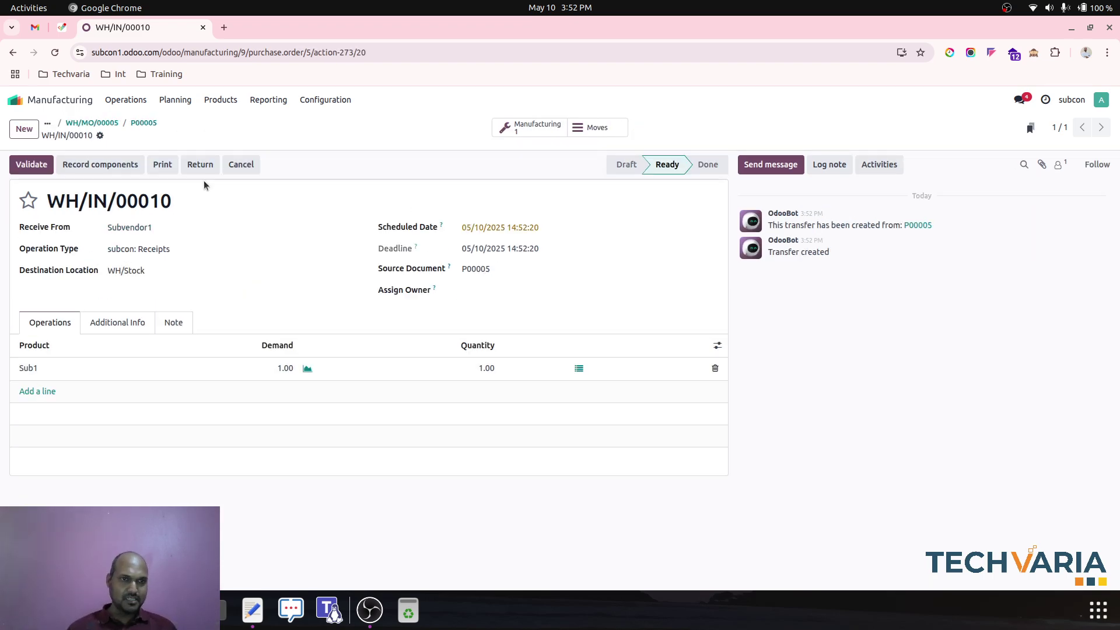
click(100, 123)
click(96, 124)
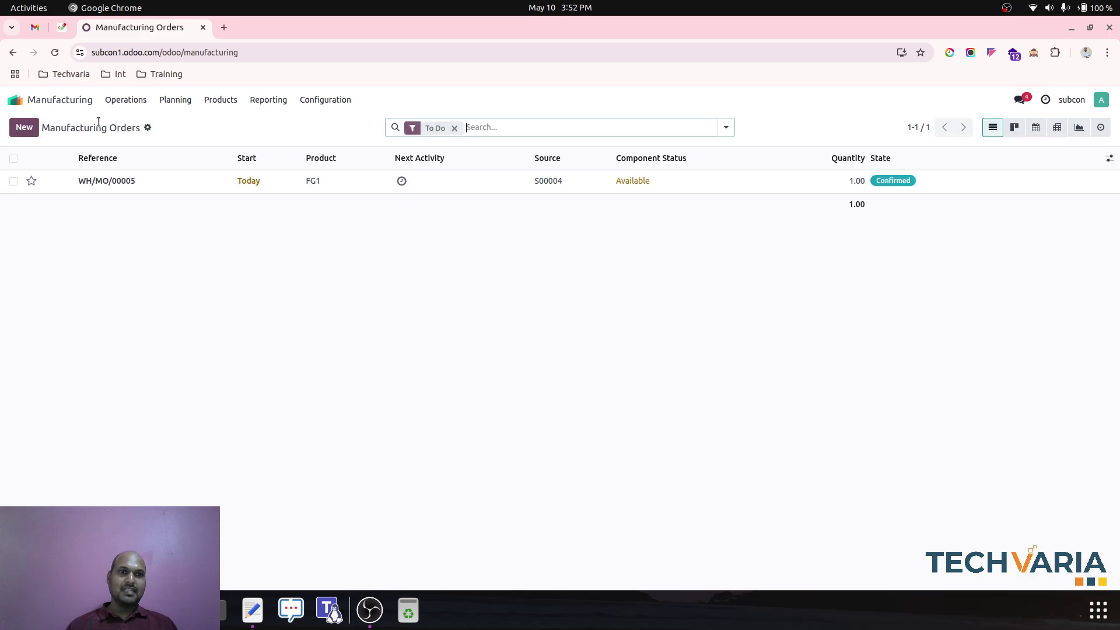
click(16, 100)
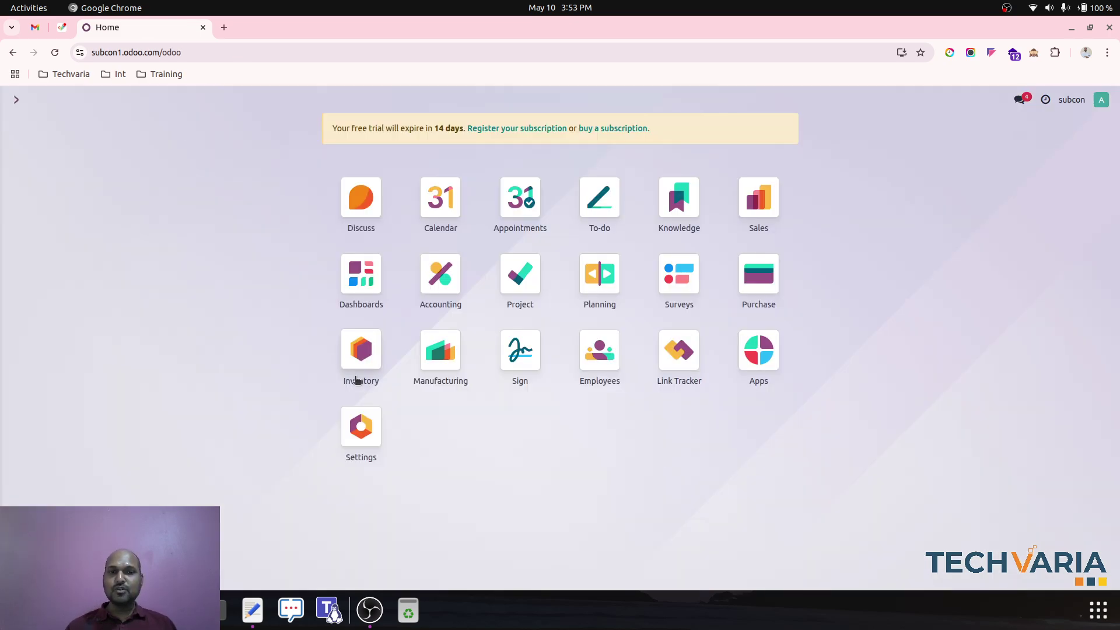
In Inventory, check Replenishment, then list receipts to receive: WH/IN/00010 and WH/IN/00011
click(359, 378)
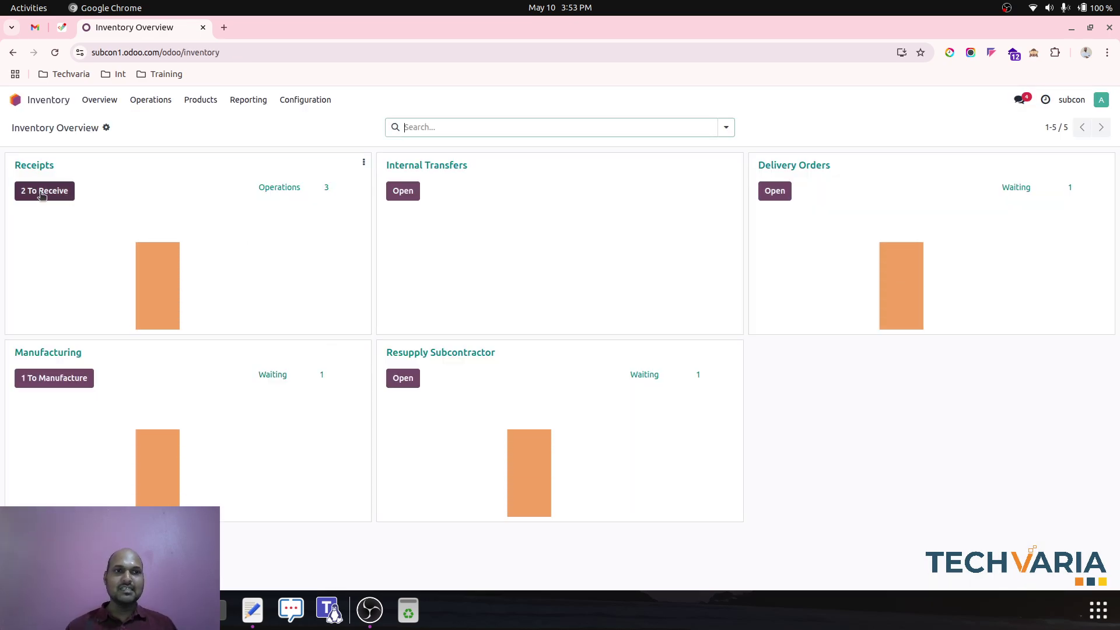
click(153, 103)
click(185, 272)
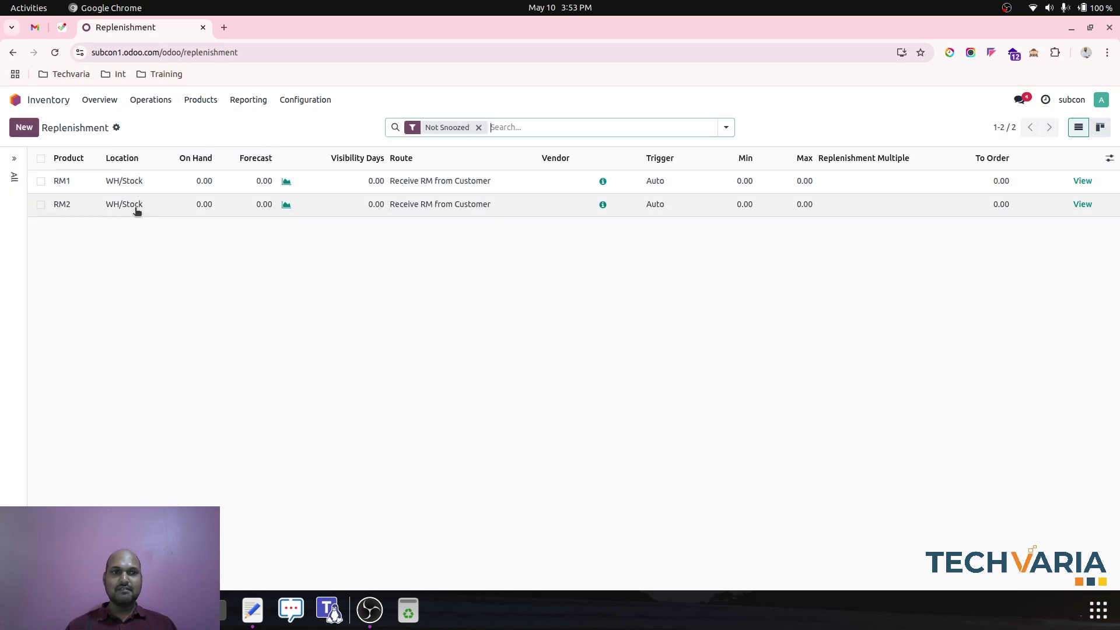
click(100, 100)
click(44, 191)
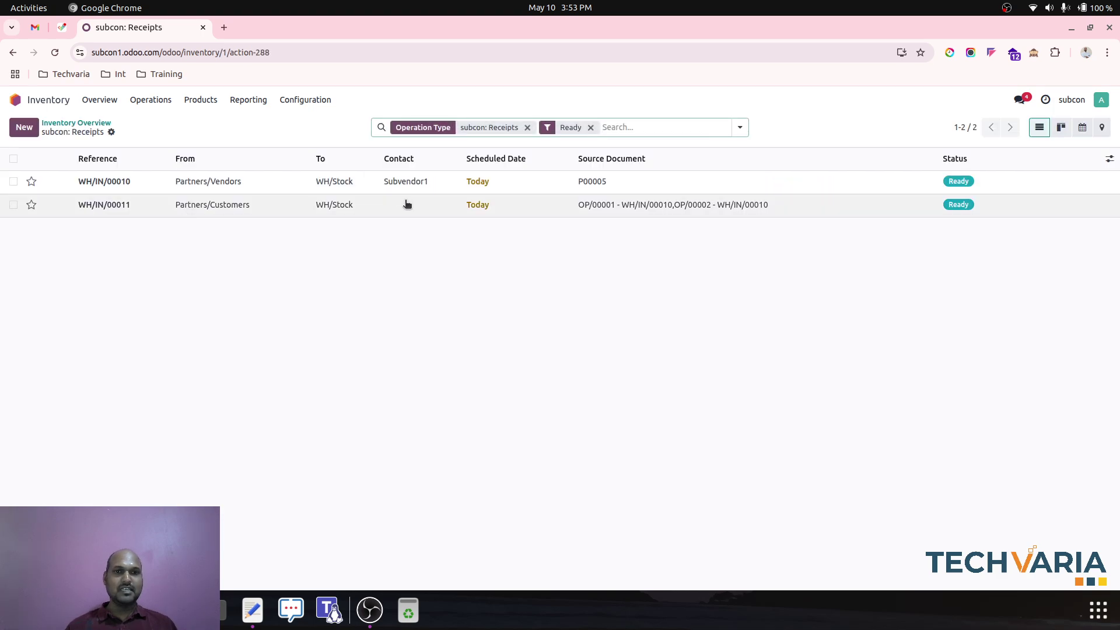
On receipt WH/IN/00011, set owner Customer4, leave Receive From empty, and validate
click(654, 208)
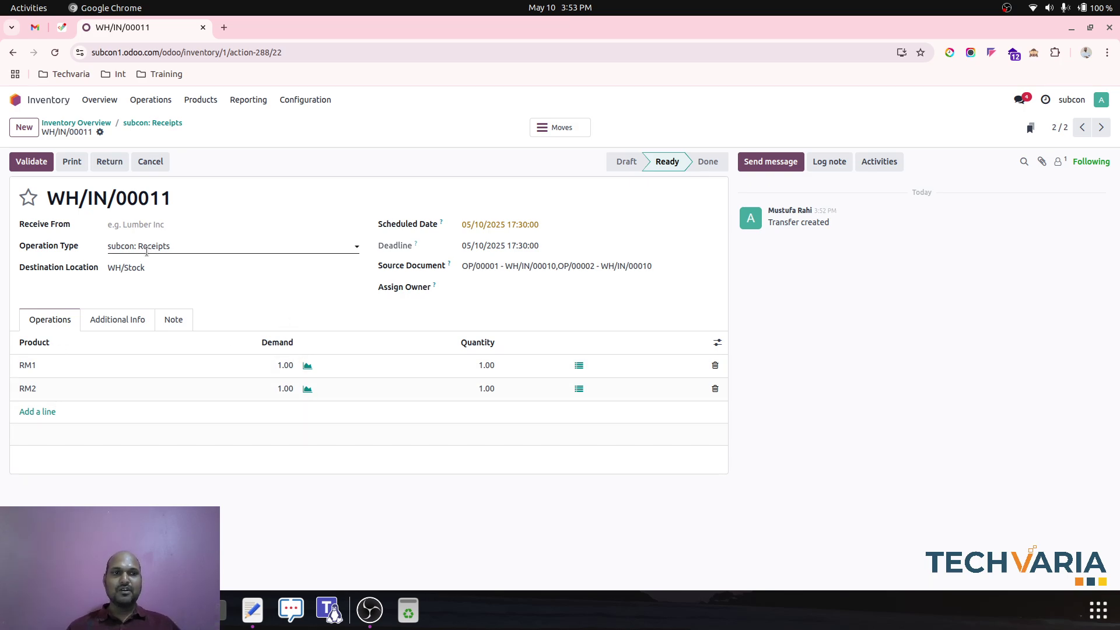
click(160, 224)
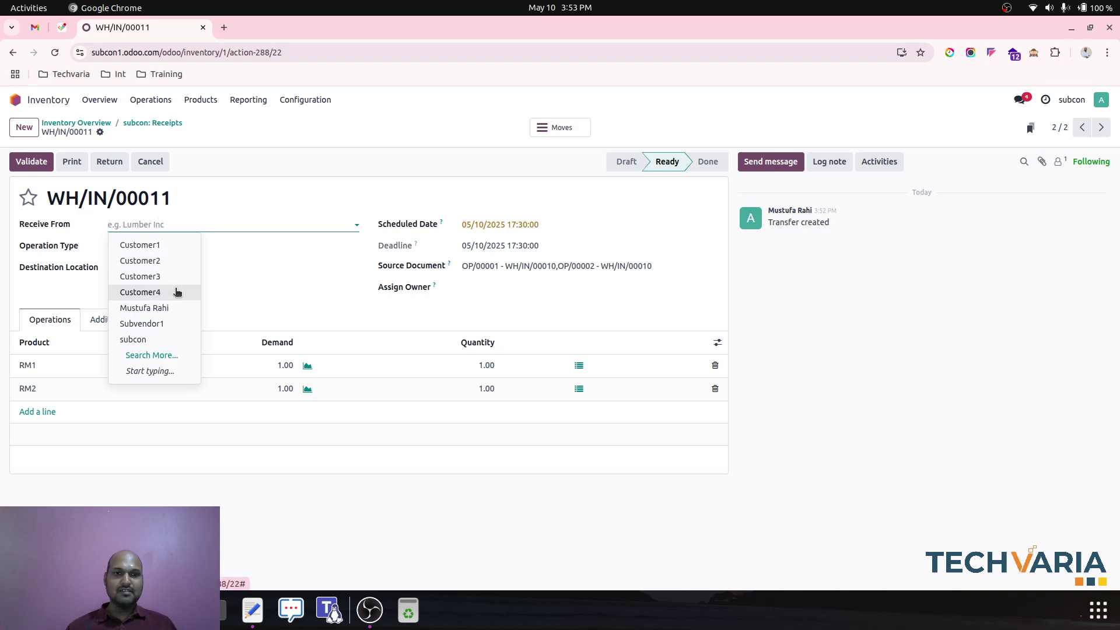
click(513, 283)
click(496, 355)
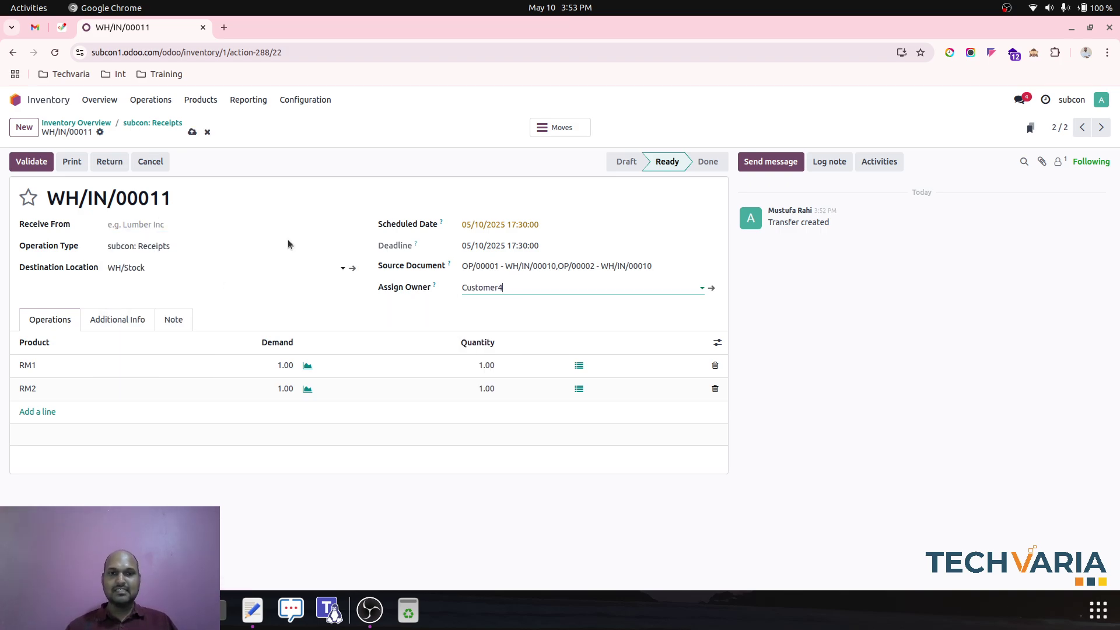
click(188, 225)
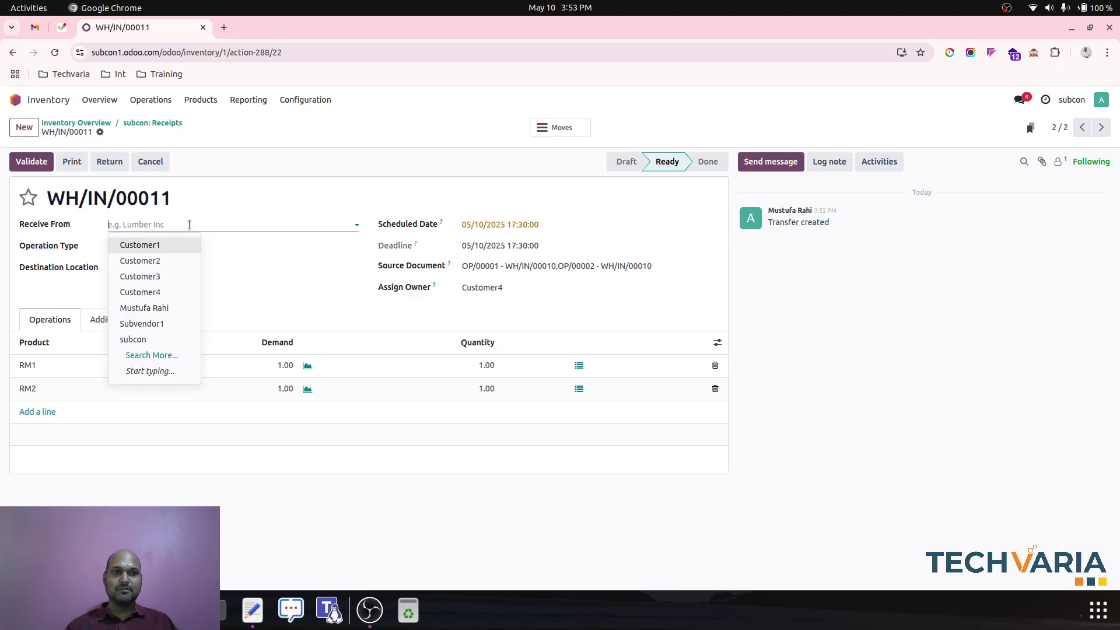
click(290, 156)
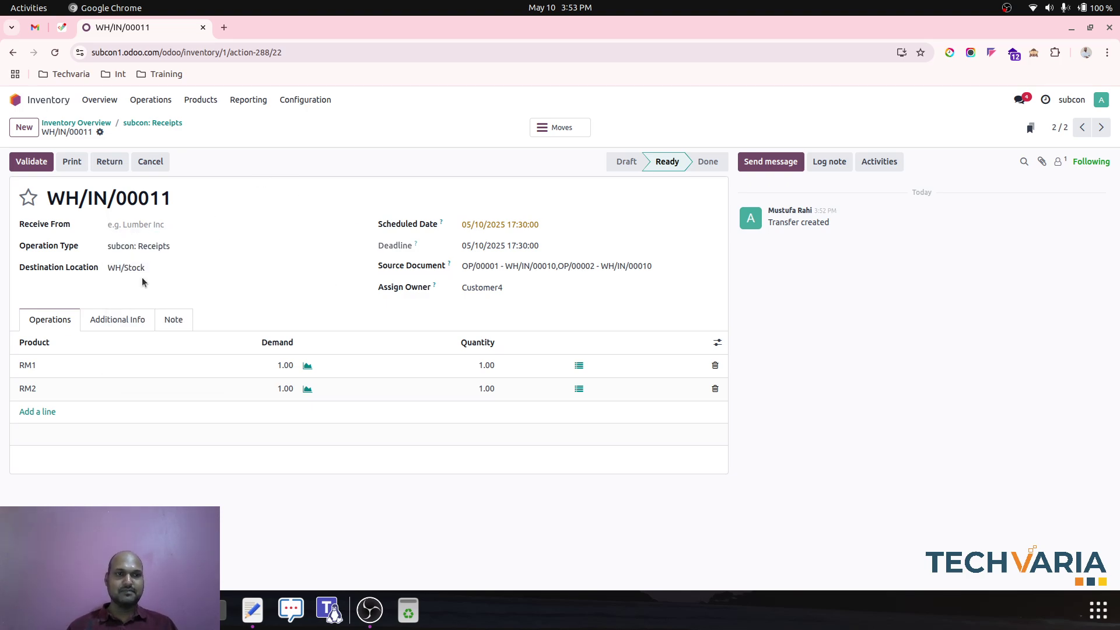
click(39, 161)
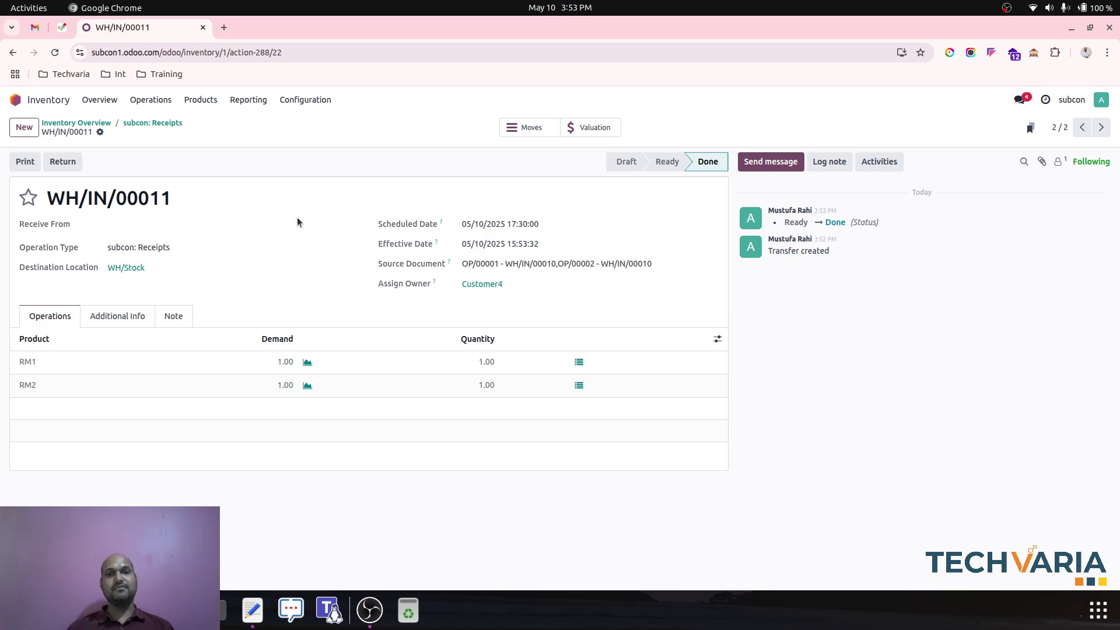
Check the resupply transfer linked to purchase order P00005
click(91, 124)
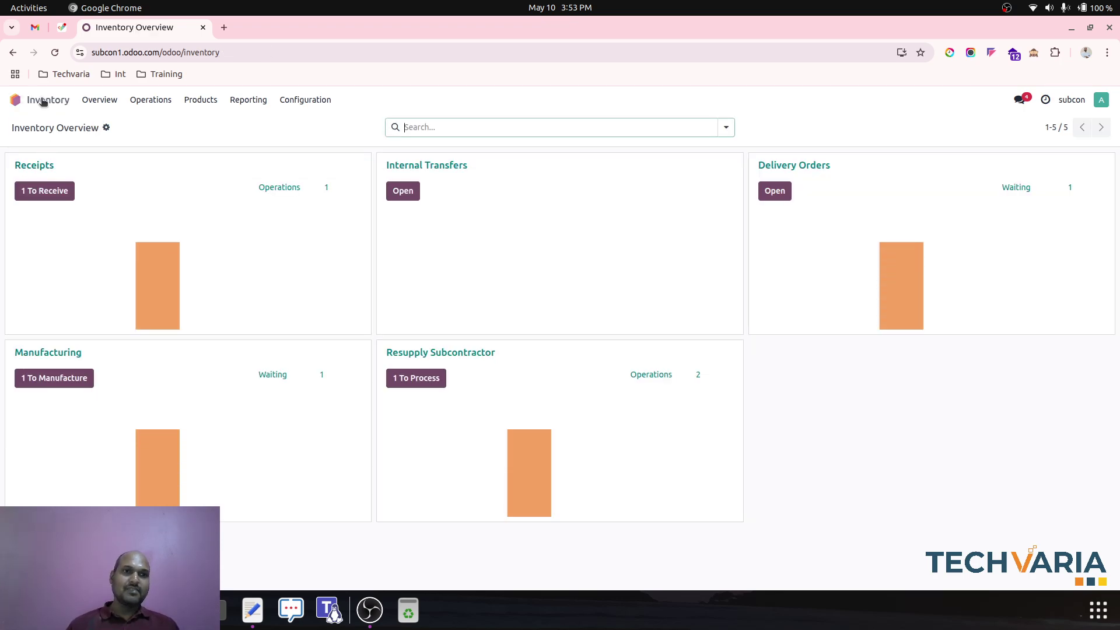
click(16, 100)
click(760, 291)
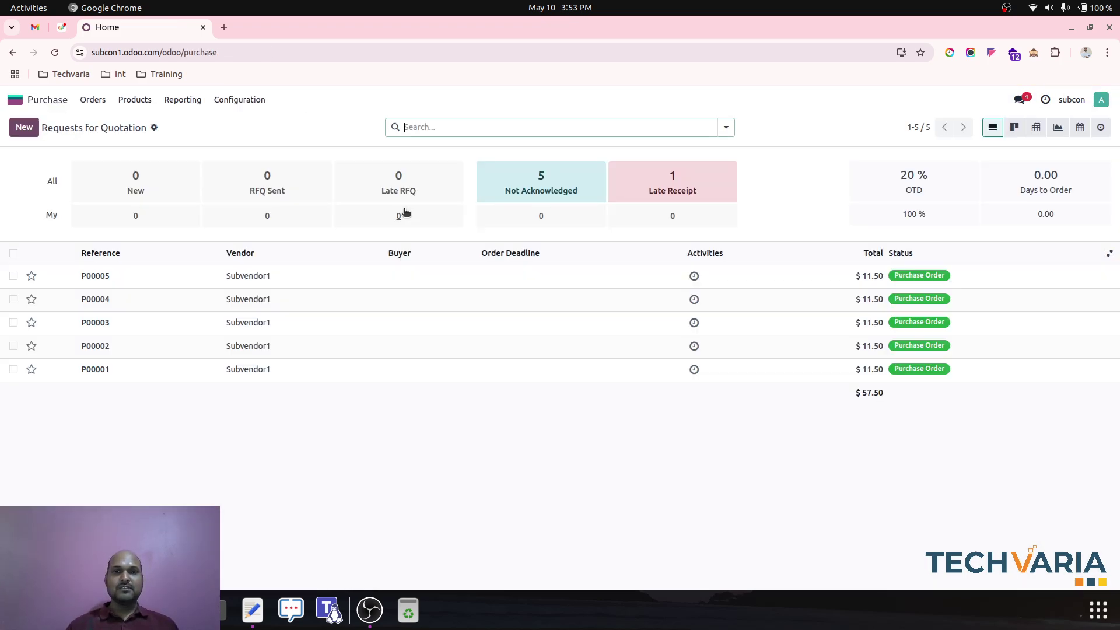
click(310, 275)
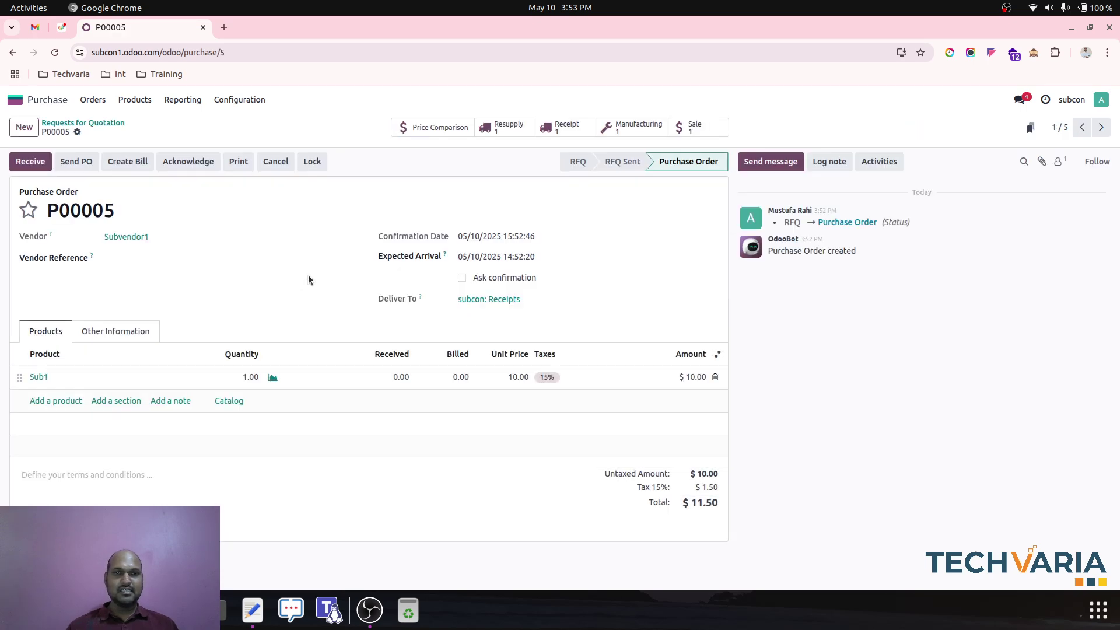
click(503, 129)
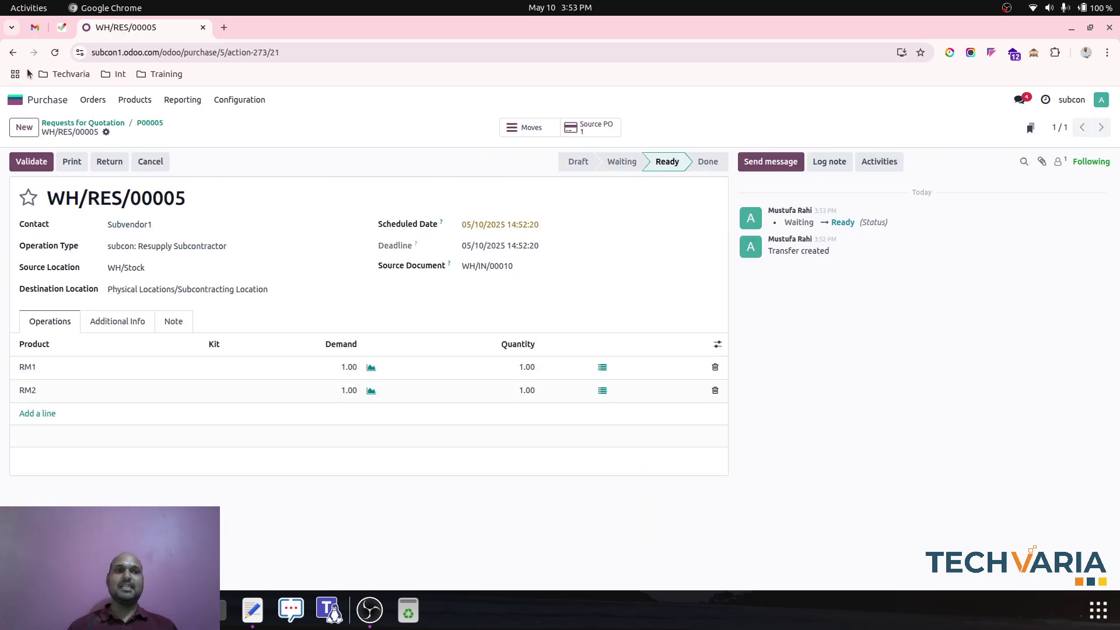
Validate resupply WH/RES/00005, sending RM1 and RM2 to the Subcontracting Location
click(15, 100)
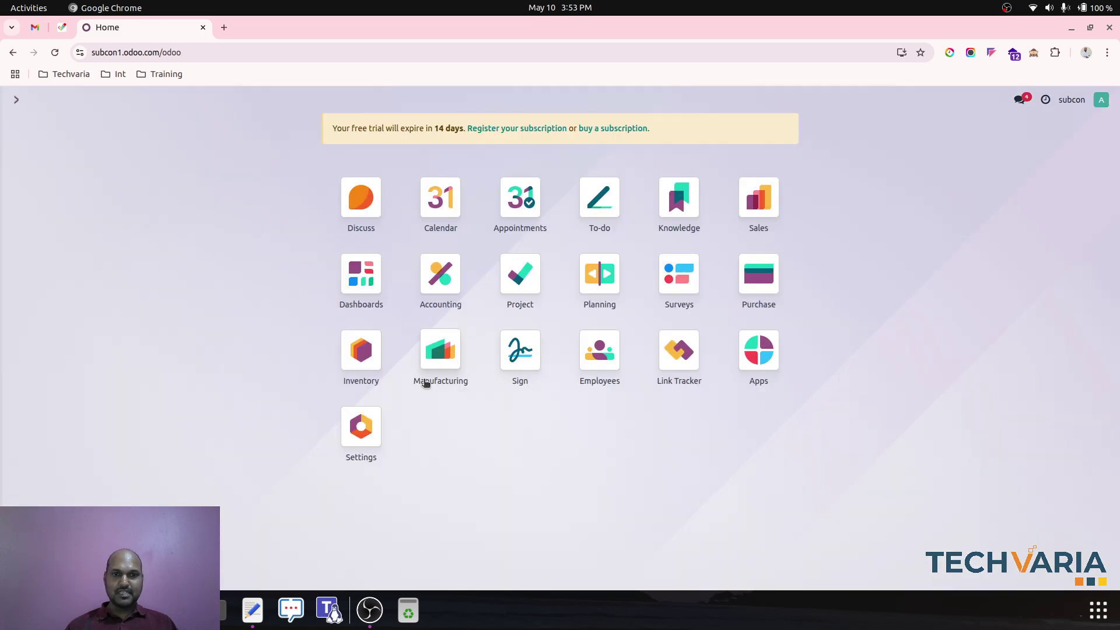
click(368, 373)
click(416, 378)
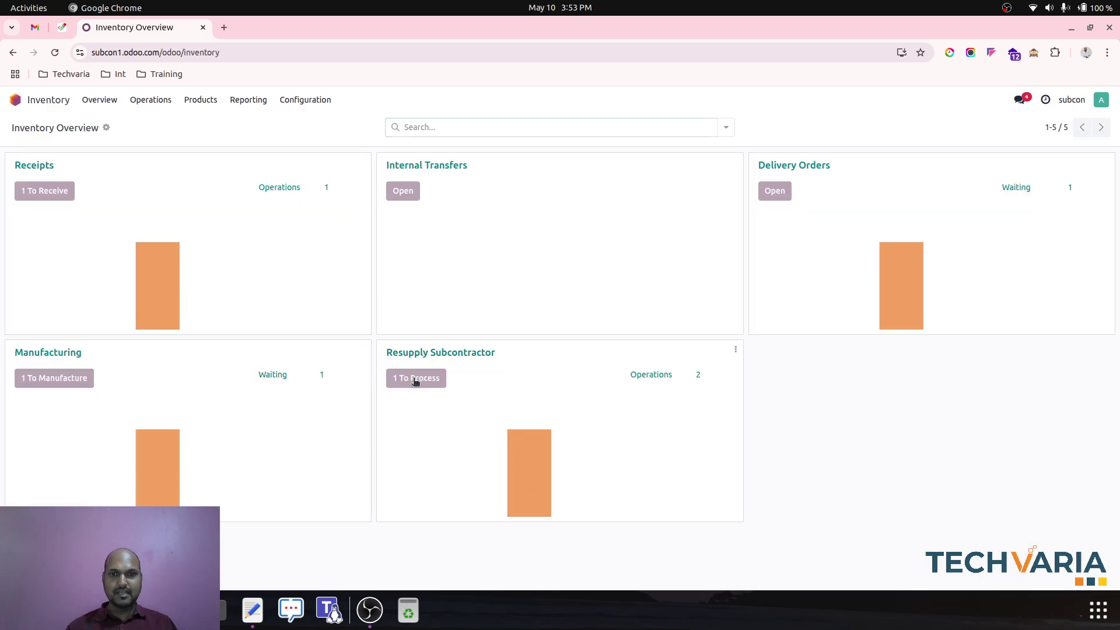
click(294, 192)
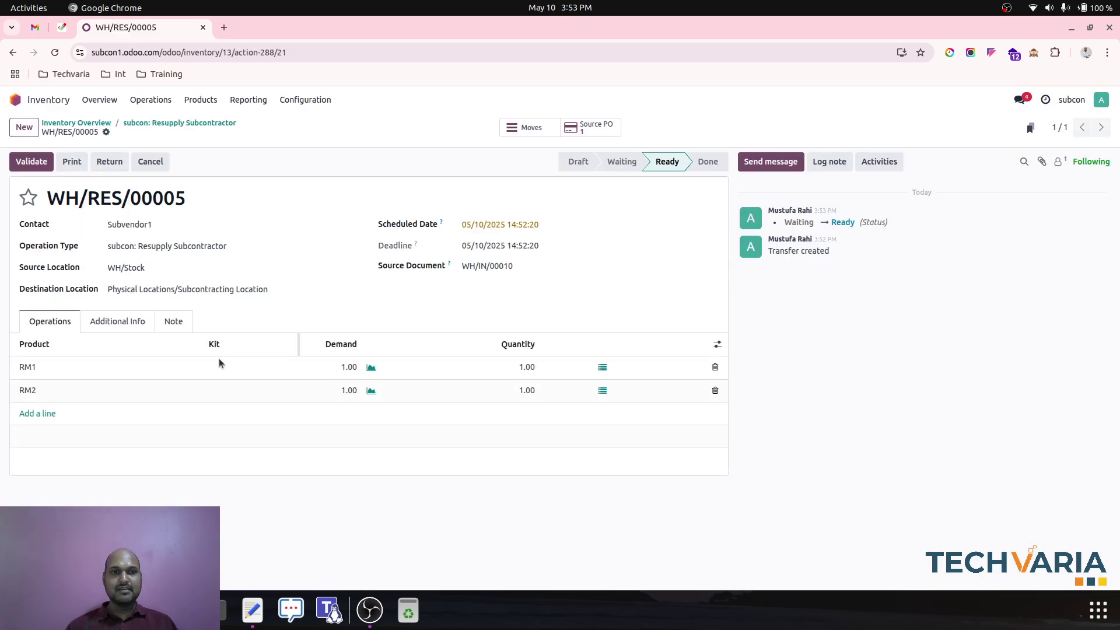
click(36, 163)
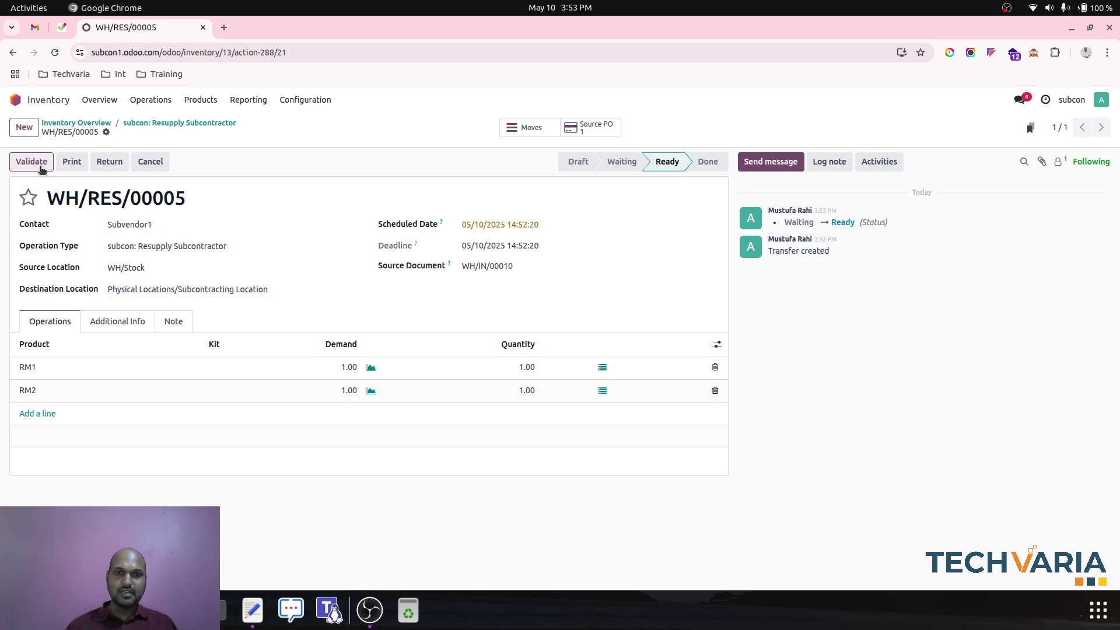
click(160, 124)
On receipt WH/IN/00010, record production of quantity 1 for Sub1, then validate it
click(92, 121)
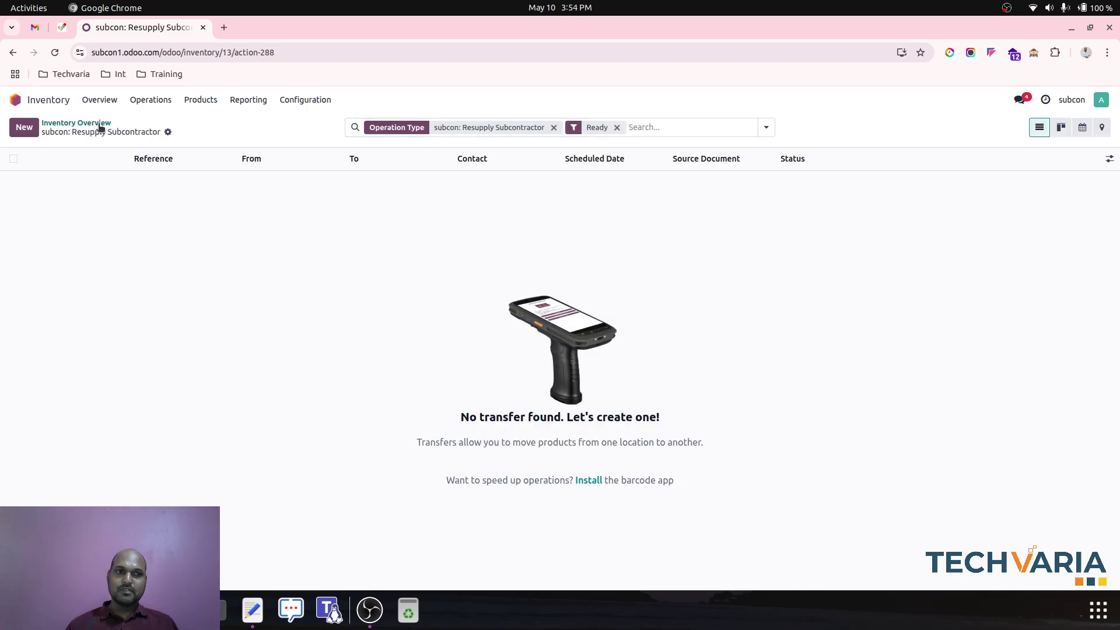
click(45, 192)
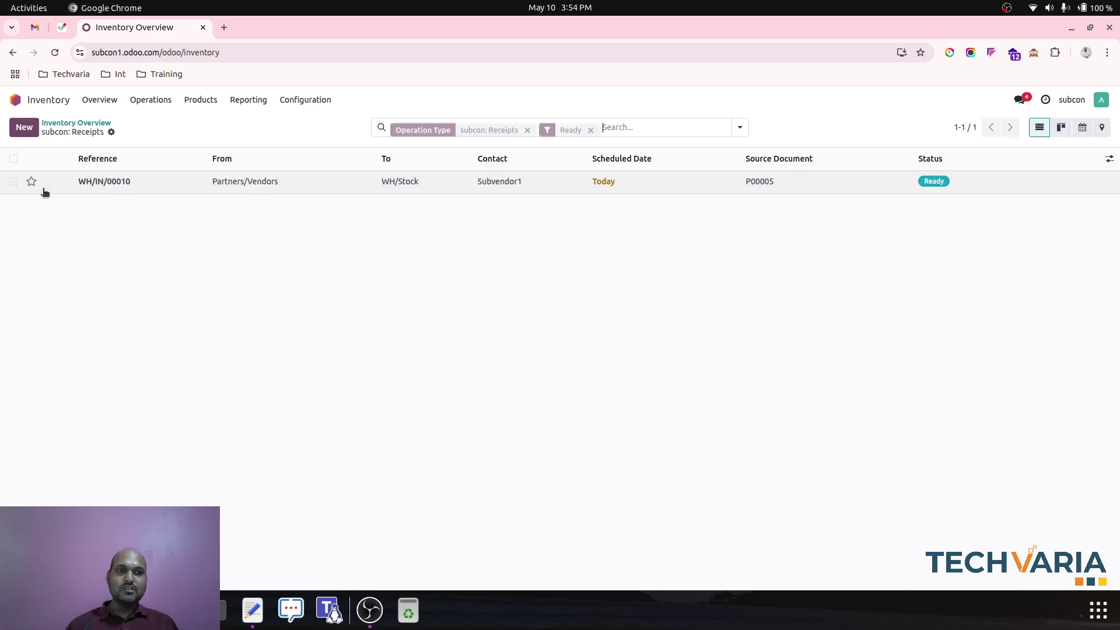
click(115, 188)
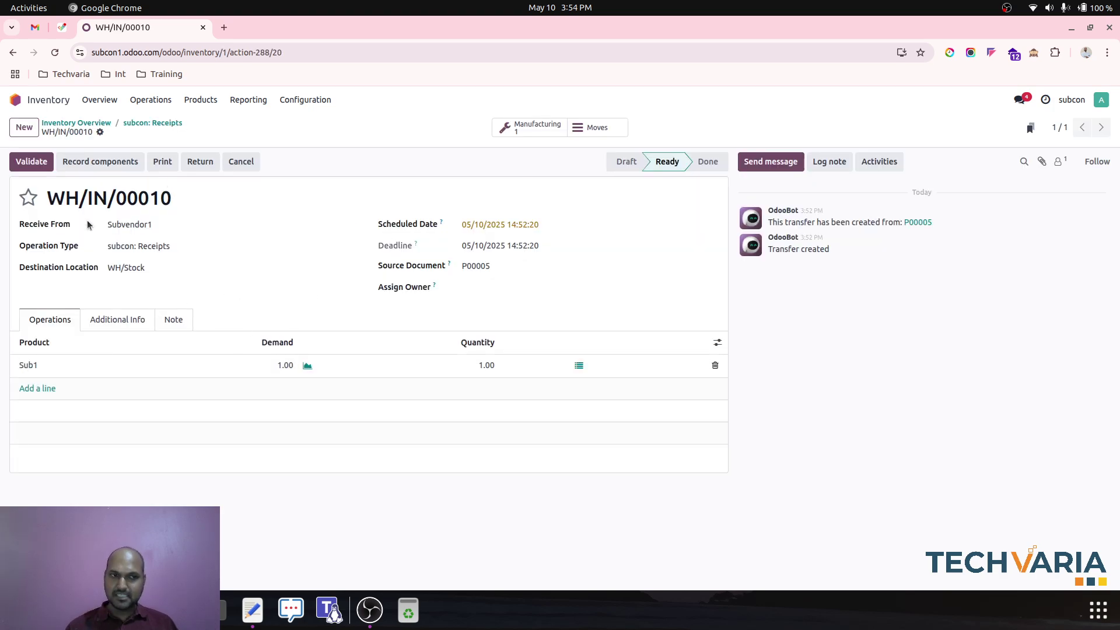
click(100, 162)
click(354, 268)
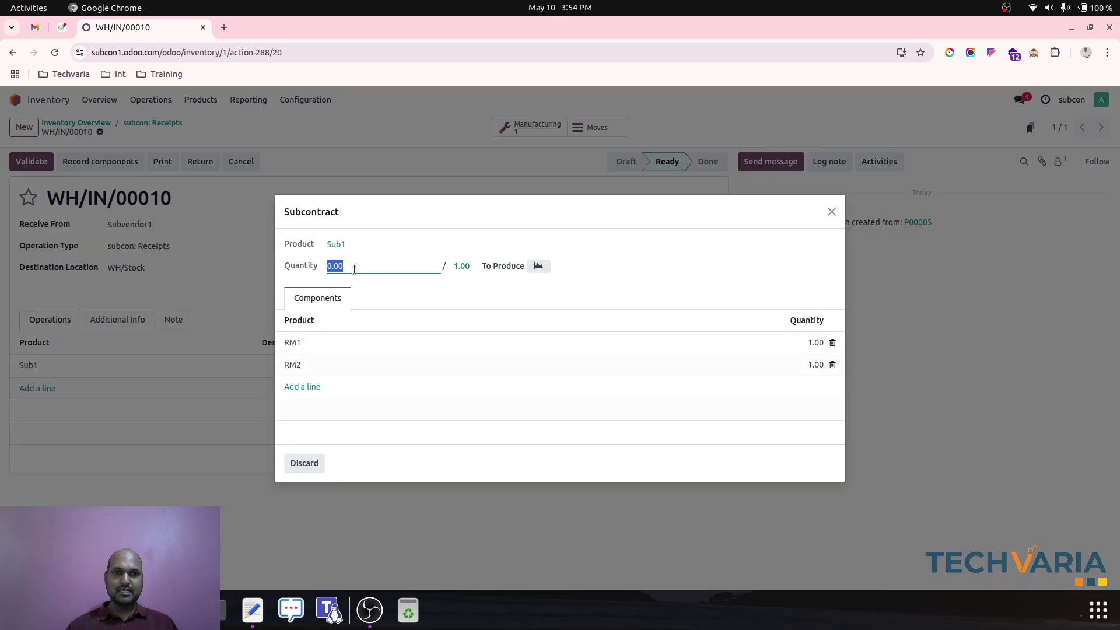
text(1)
click(381, 301)
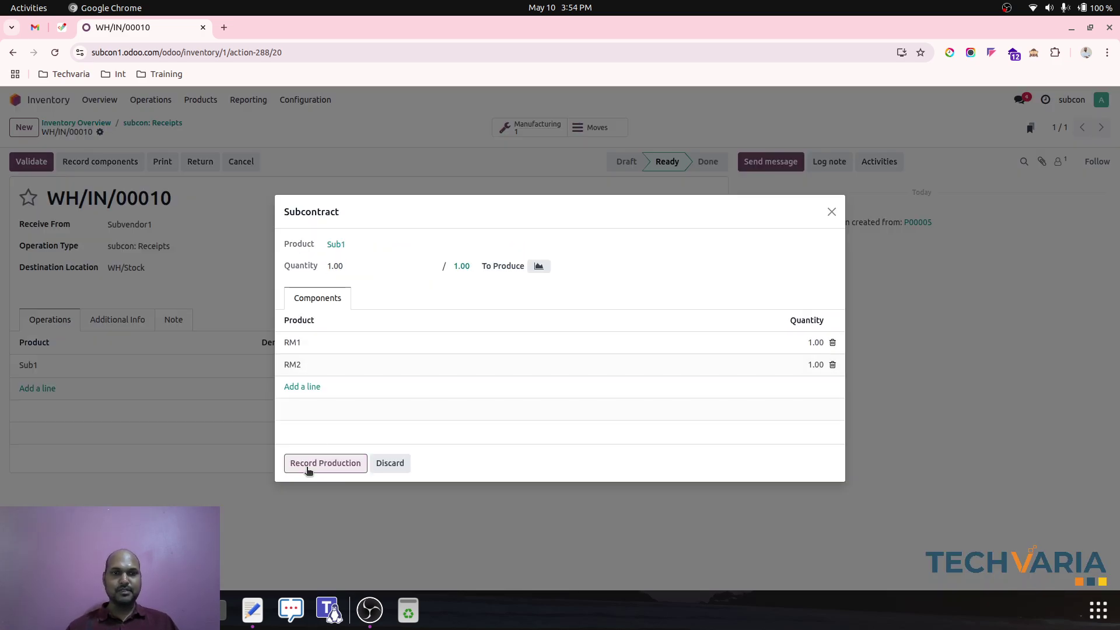
click(37, 160)
click(37, 161)
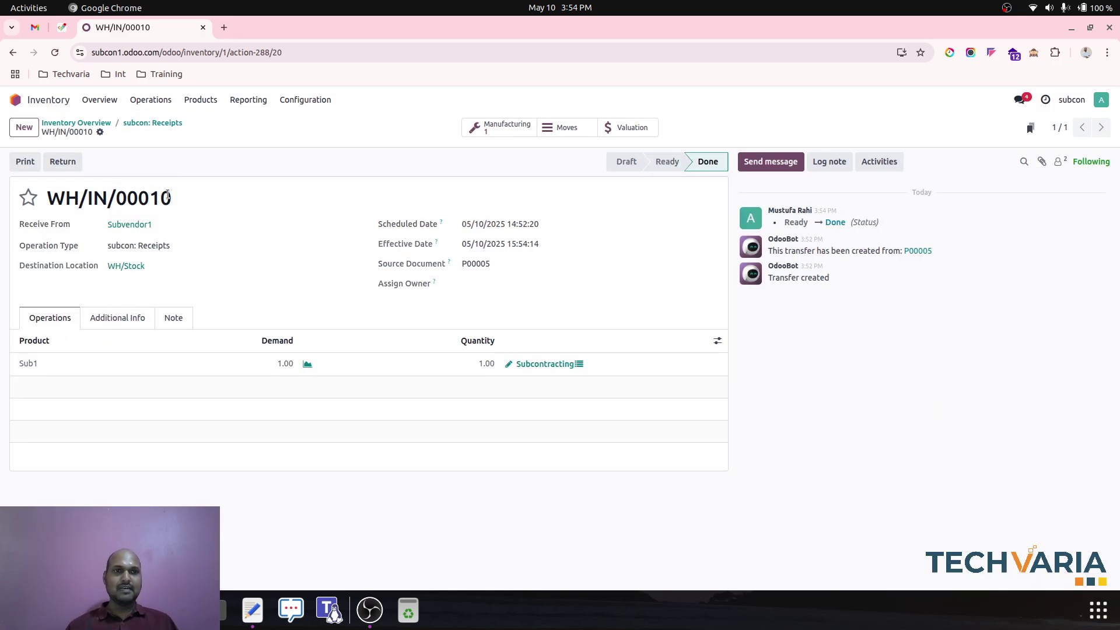
click(159, 122)
Produce All on WH/MO/00005, making 1.00 FG1 from 1.00 Sub1
click(93, 122)
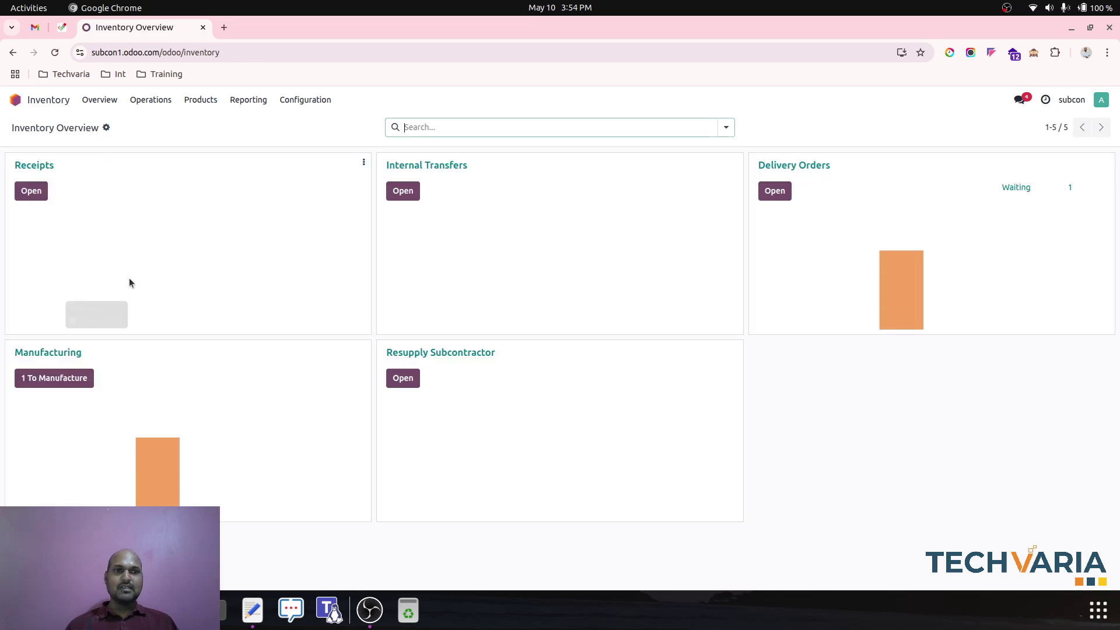
click(50, 379)
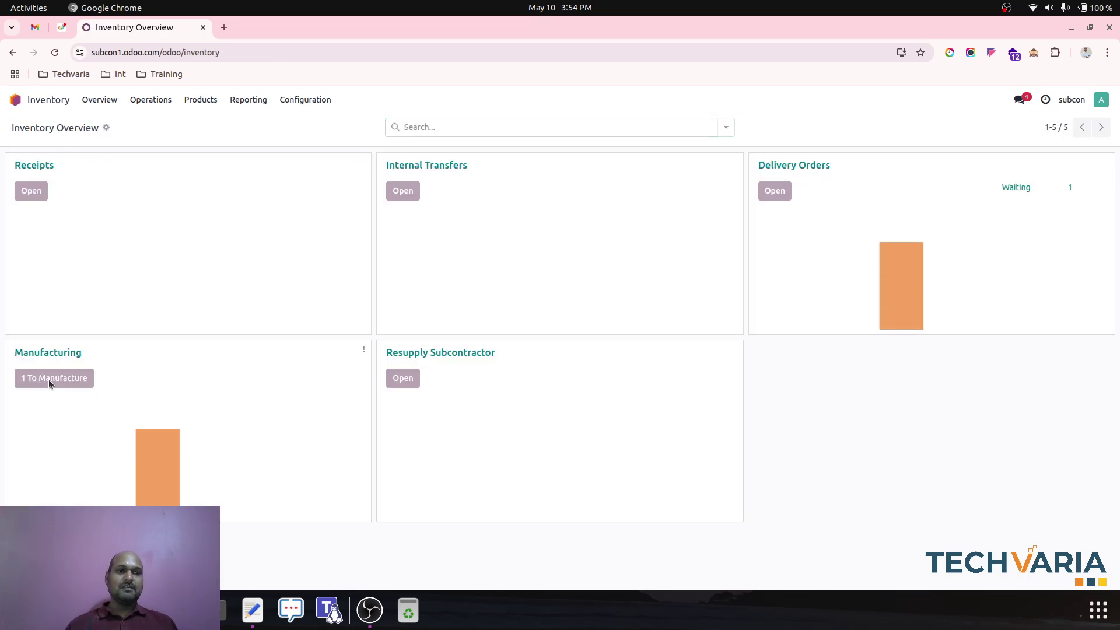
click(250, 181)
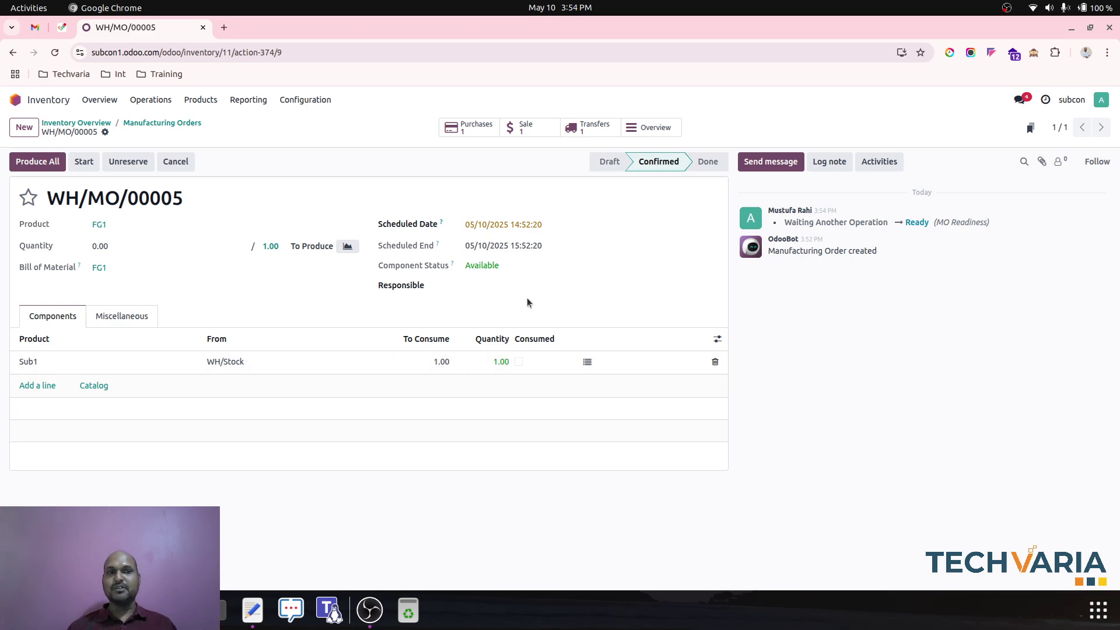
click(39, 164)
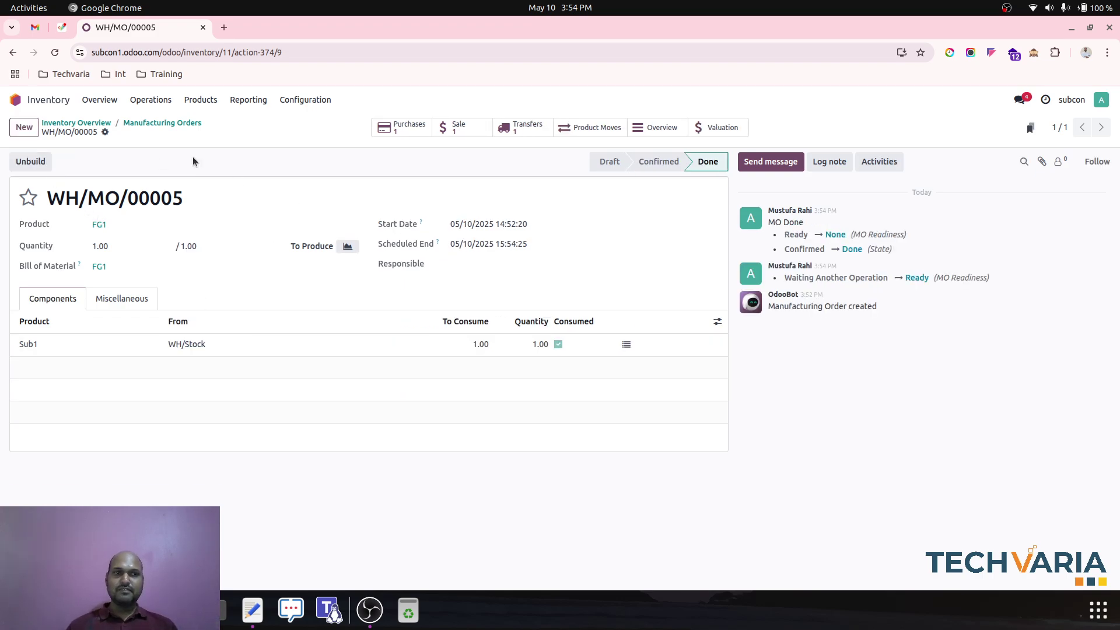
click(89, 119)
click(43, 101)
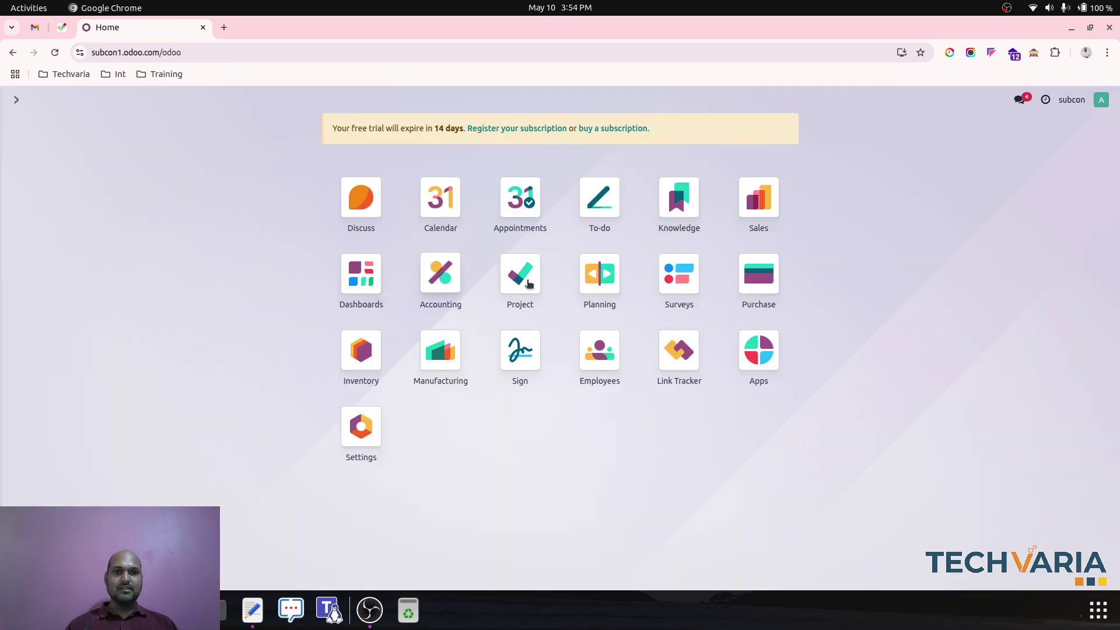
Validate delivery WH/OUT/00006 of 1.00 FG1 from sales order S00004
click(759, 198)
click(276, 180)
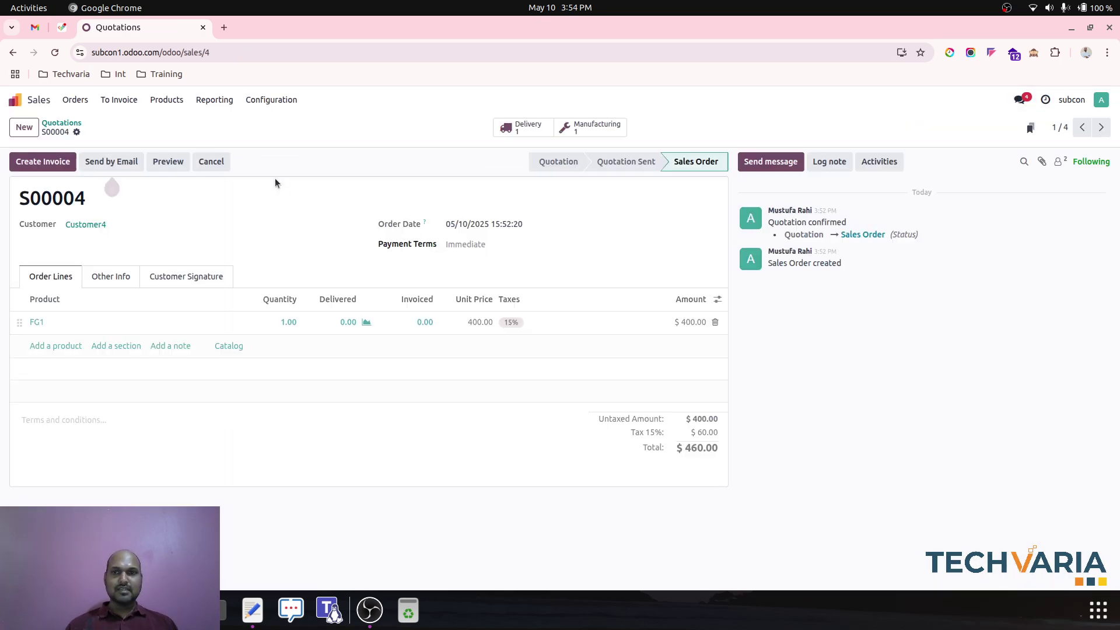
click(540, 126)
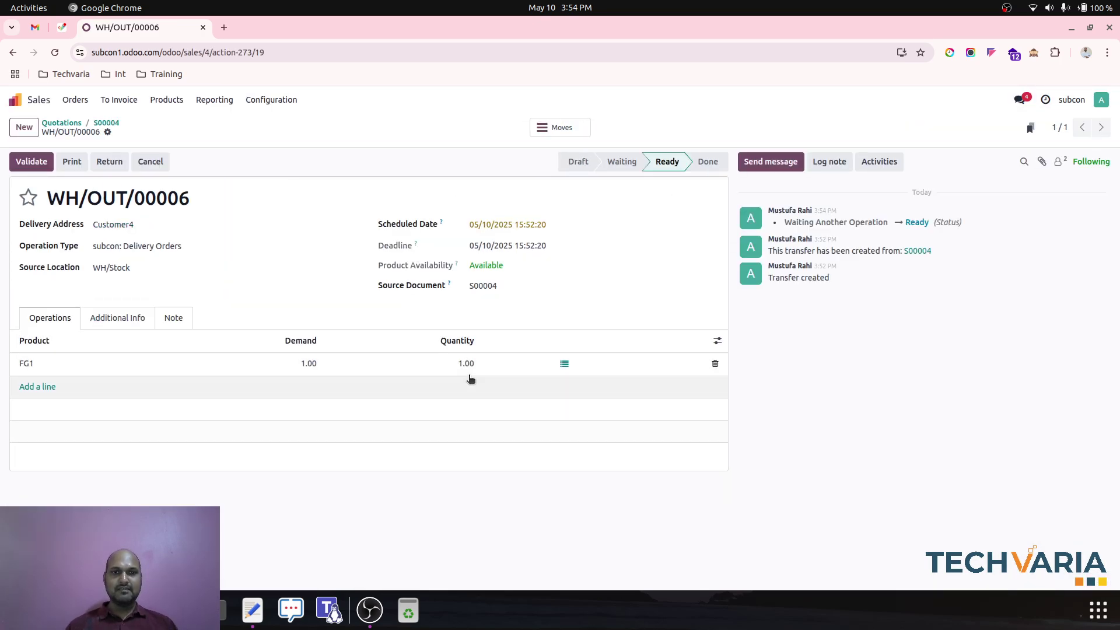
click(33, 161)
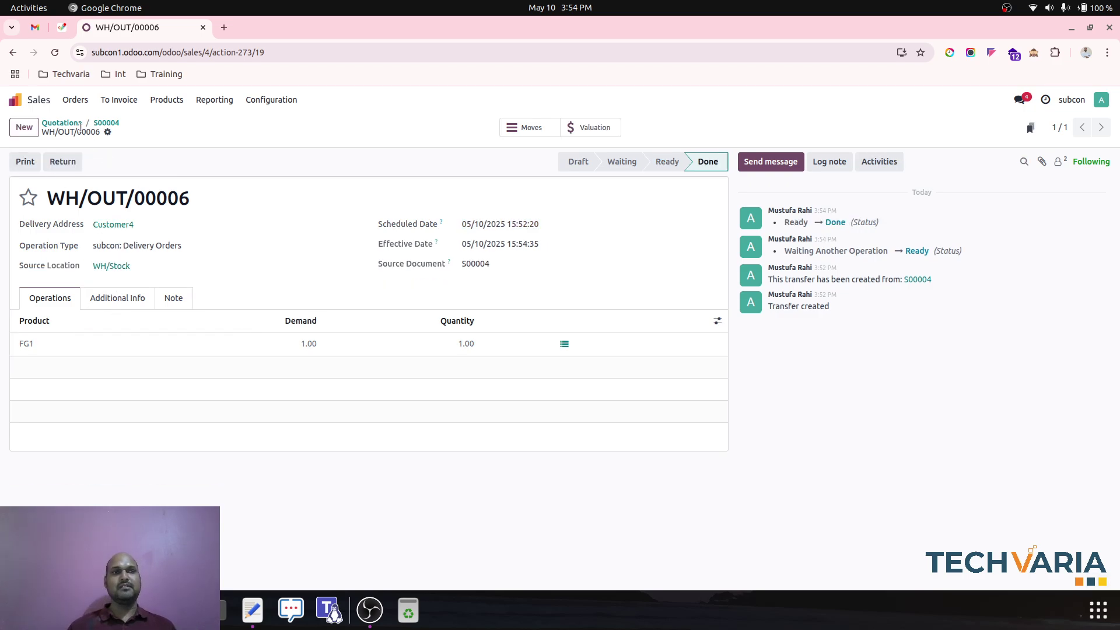
click(106, 123)
Go back to the Quotations list showing confirmed orders S00001 to S00004
click(73, 122)
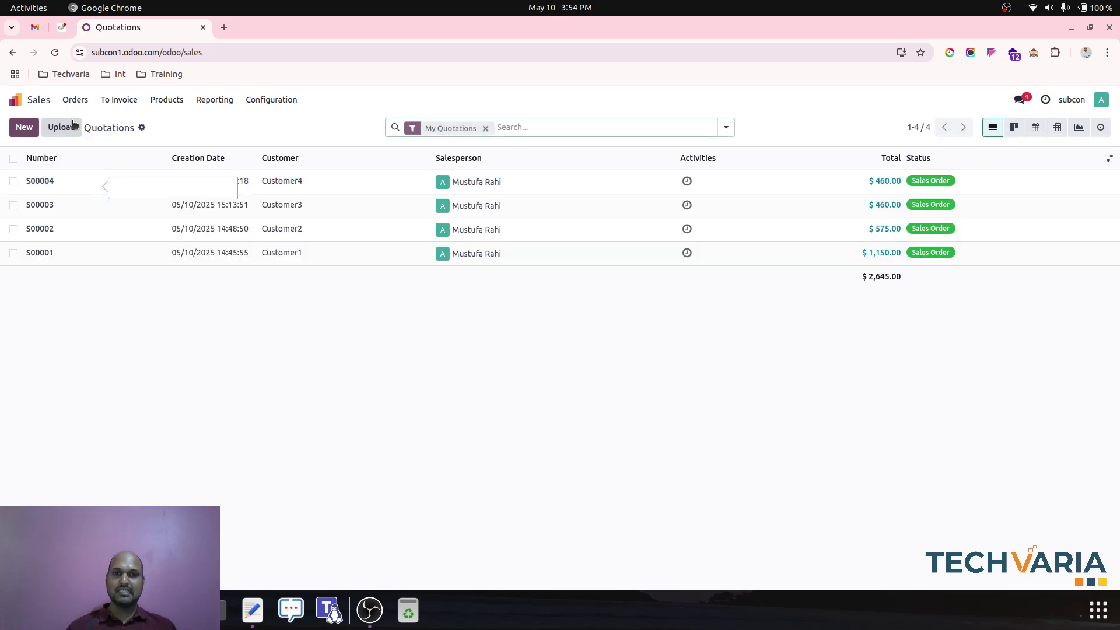